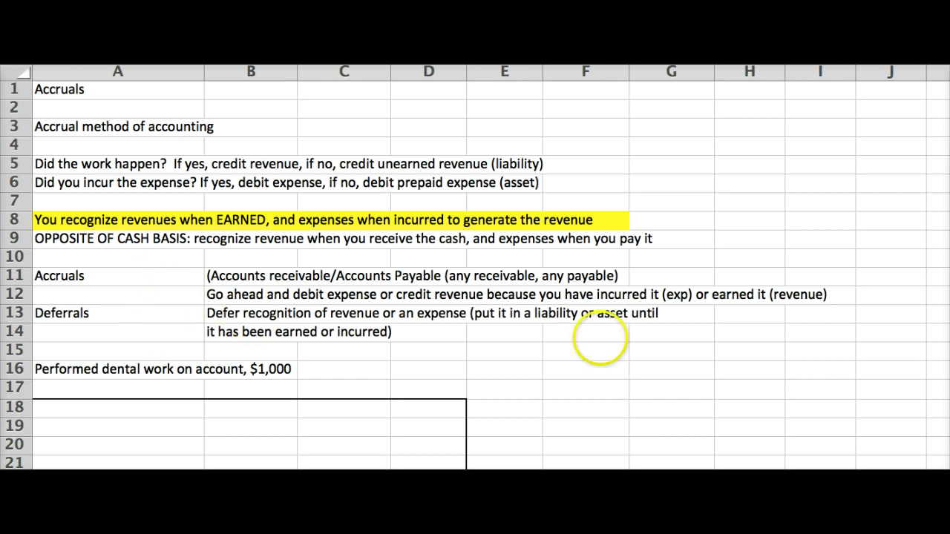
Type 'Event has happened but cash has not changed hands' in F16 and 'Event has not happened but cash has changed hands' in F17
left_click(577, 365)
left_click(579, 367)
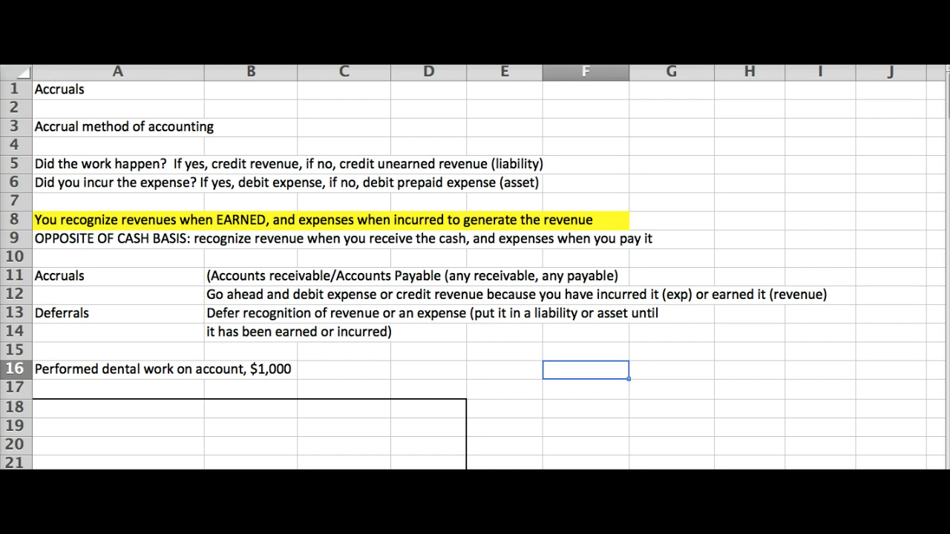
type("Event h")
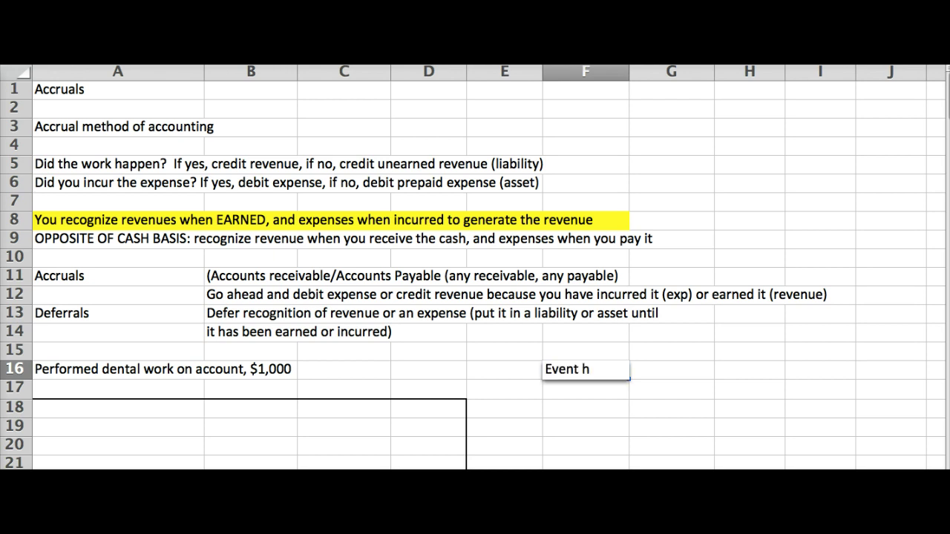
type("as happened cash")
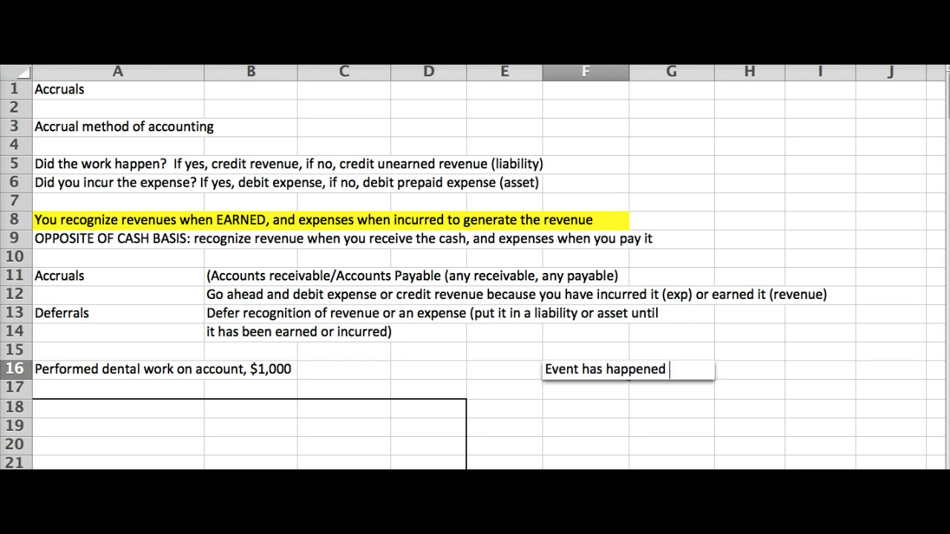
key("BackSpace")
key("BackSpace")
key("BackSpace")
key("BackSpace")
key("BackSpace")
key("BackSpace")
type("but cash has not changed hands")
key("Return")
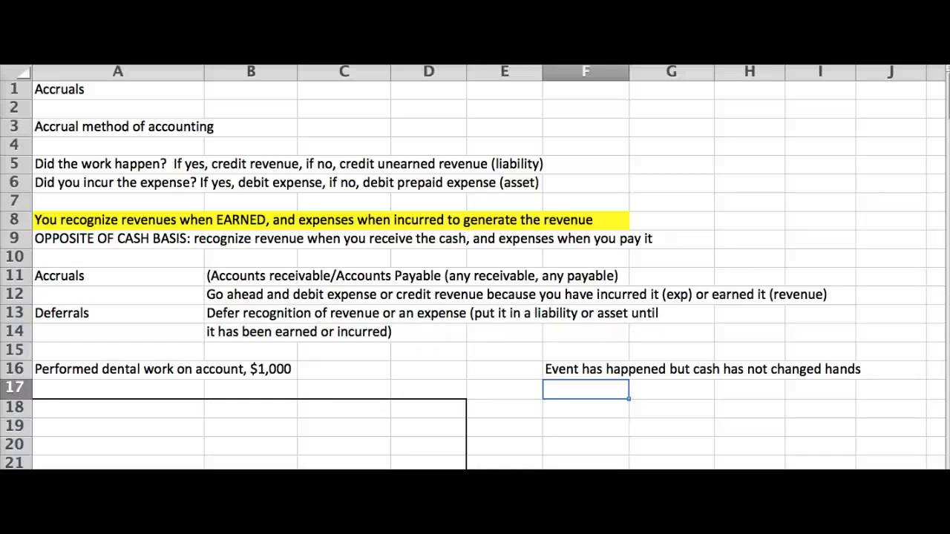
type("Event")
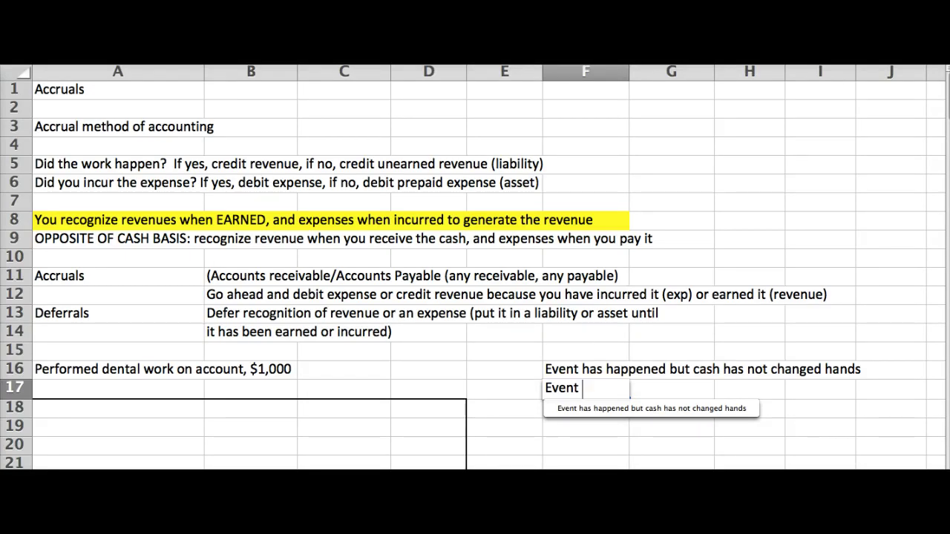
type(" has not ")
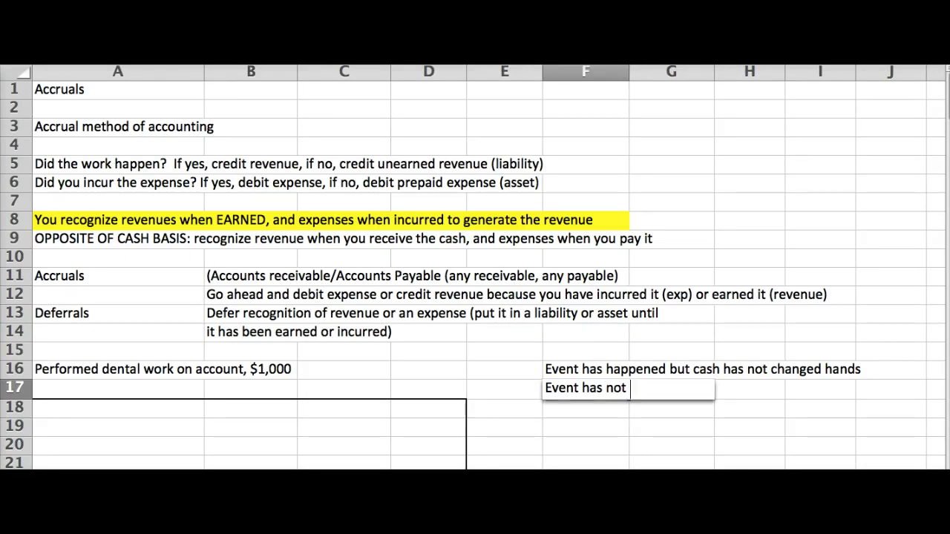
type("happened but cash")
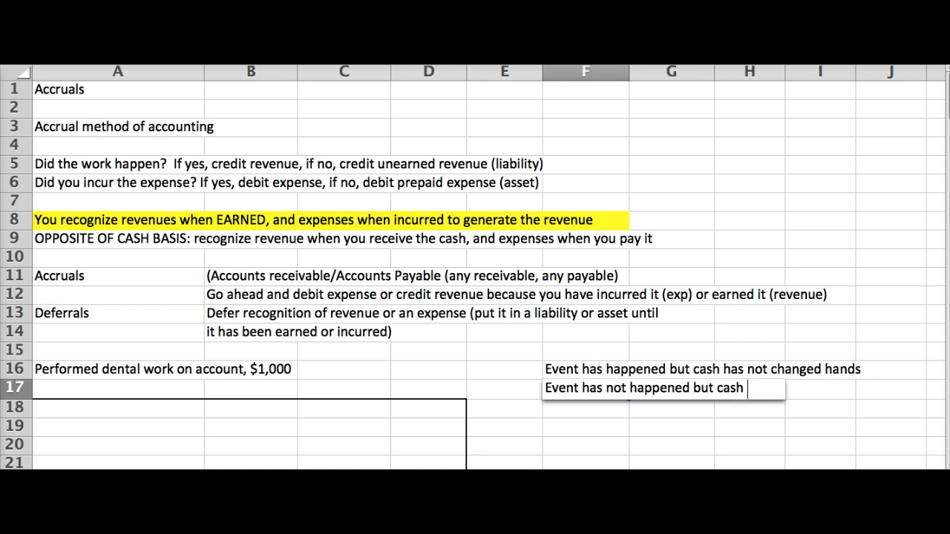
type(" has changed hands")
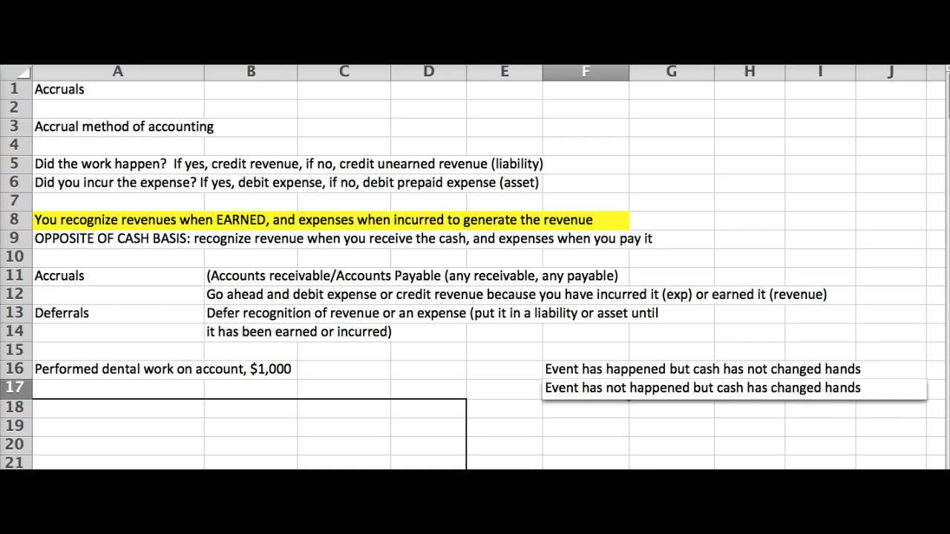
key("Return")
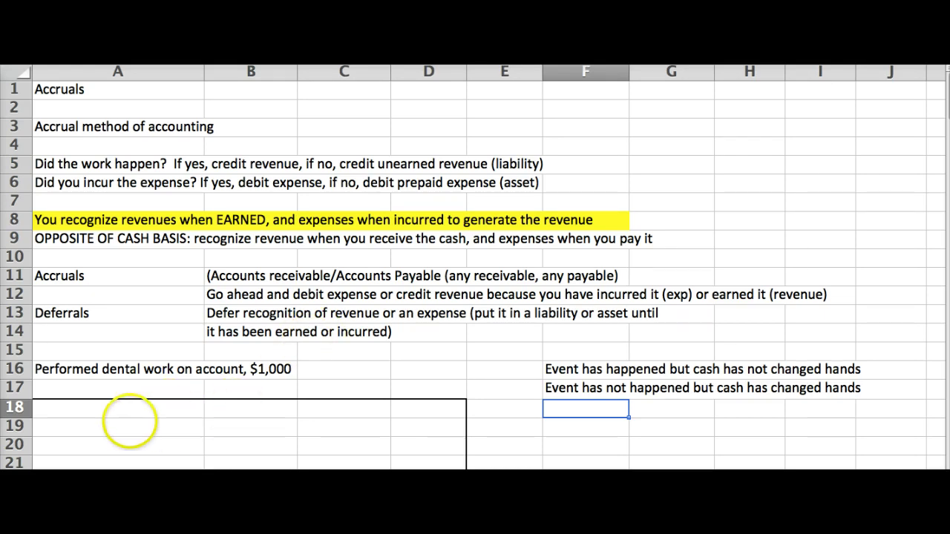
Enter the account names Accounts Receivable in A18 and Fees Earned in A19
left_click(97, 420)
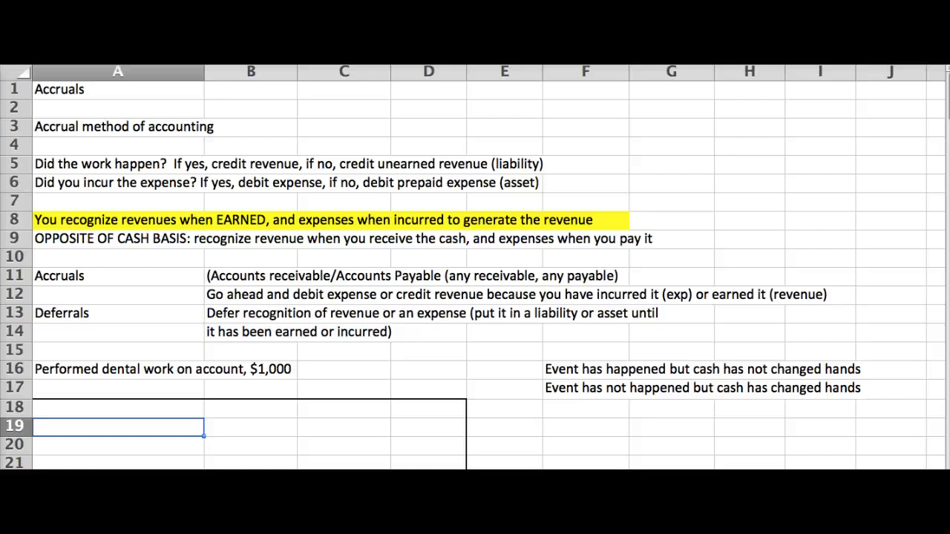
left_click(148, 410)
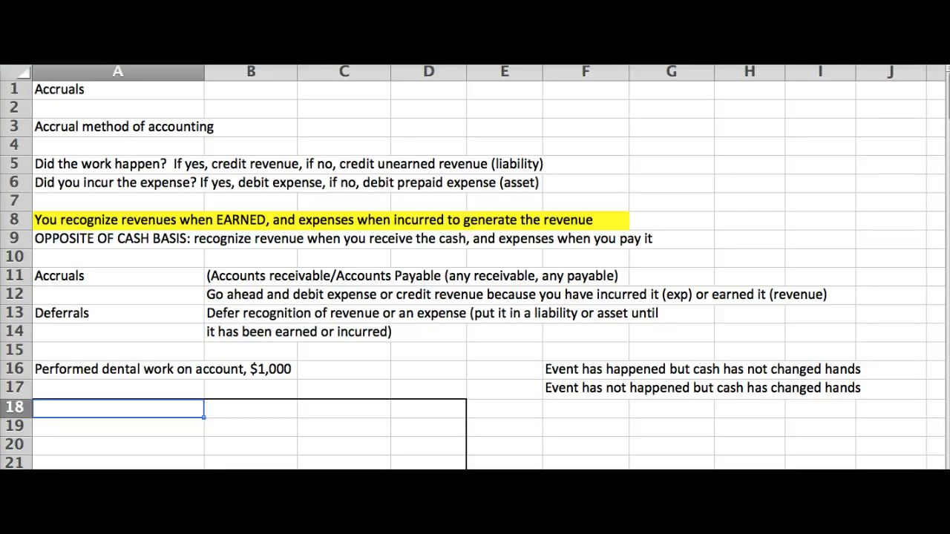
type("Accounts")
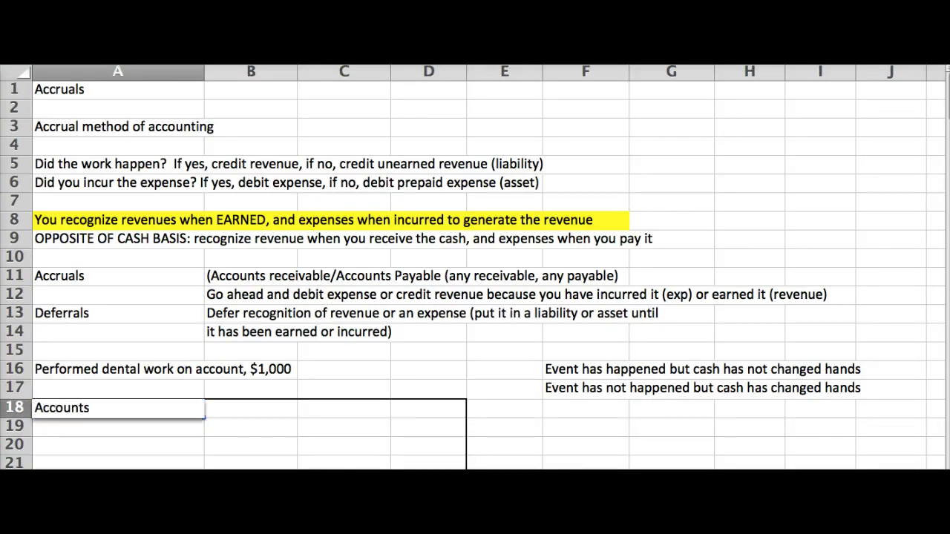
type(" Receivable")
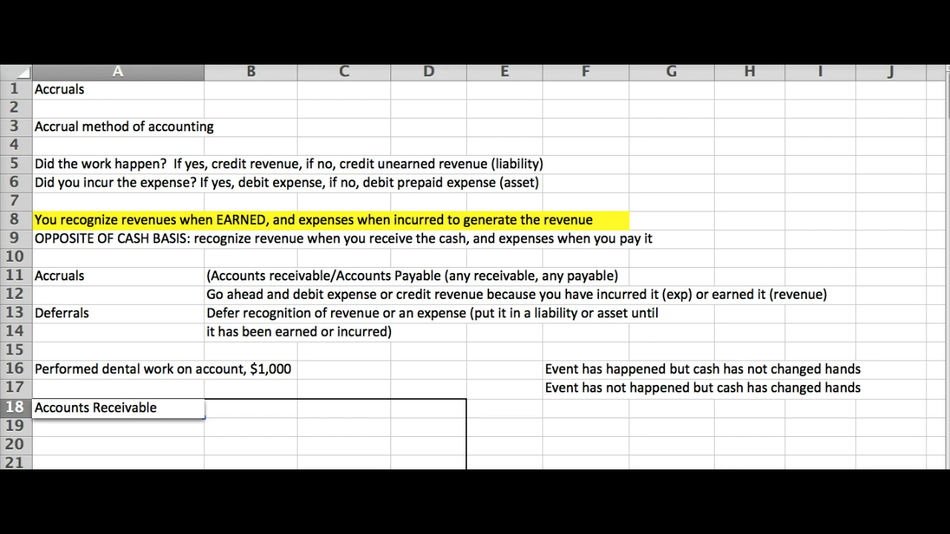
key("Return")
type("Fees")
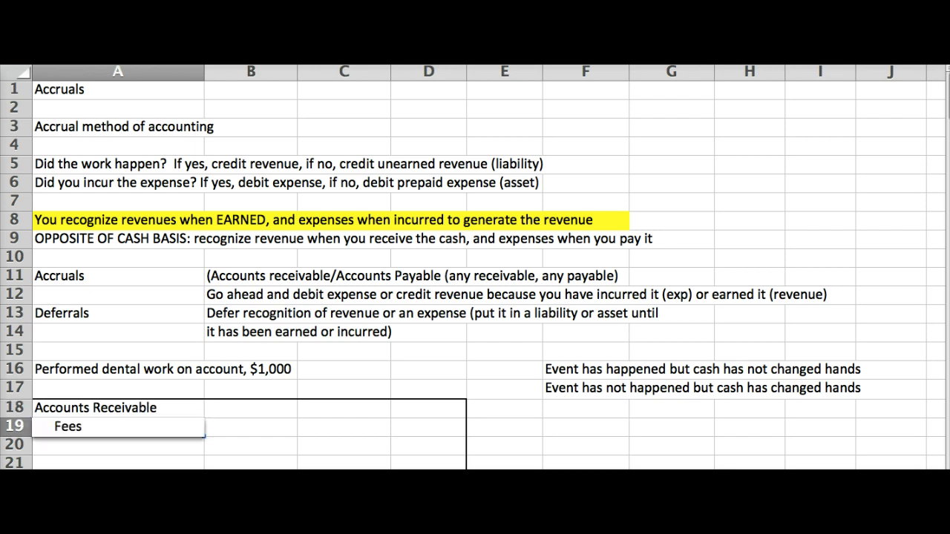
type(" Earned")
key("Up")
Enter the 1000 debit in B18 and the 1000 credit in C19
key("Right")
type("1000")
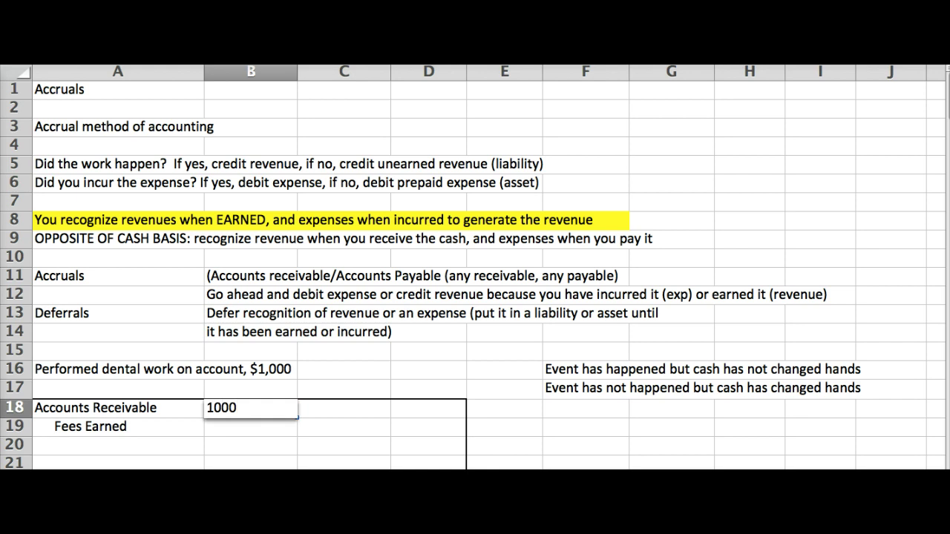
key("Return")
key("Up")
left_click(344, 426)
type("1000")
key("Return")
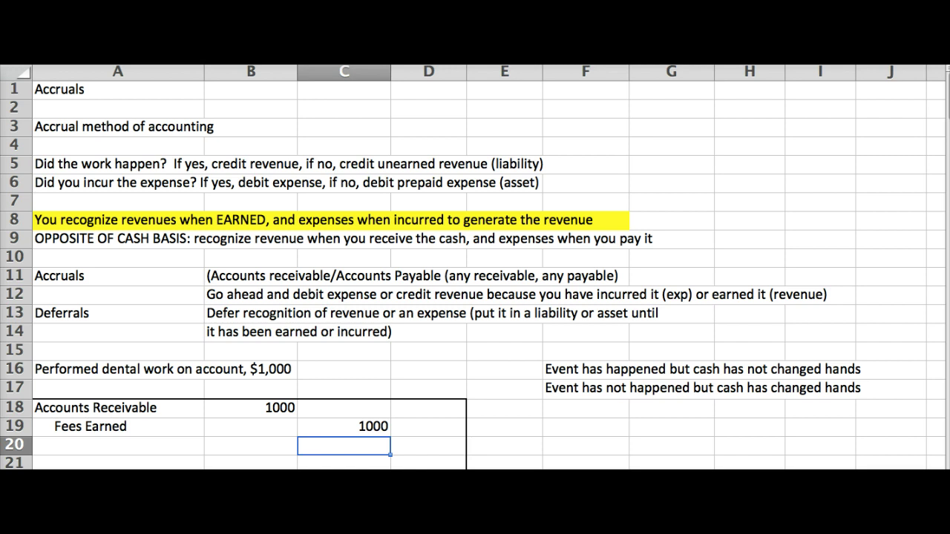
key("Left")
key("Left")
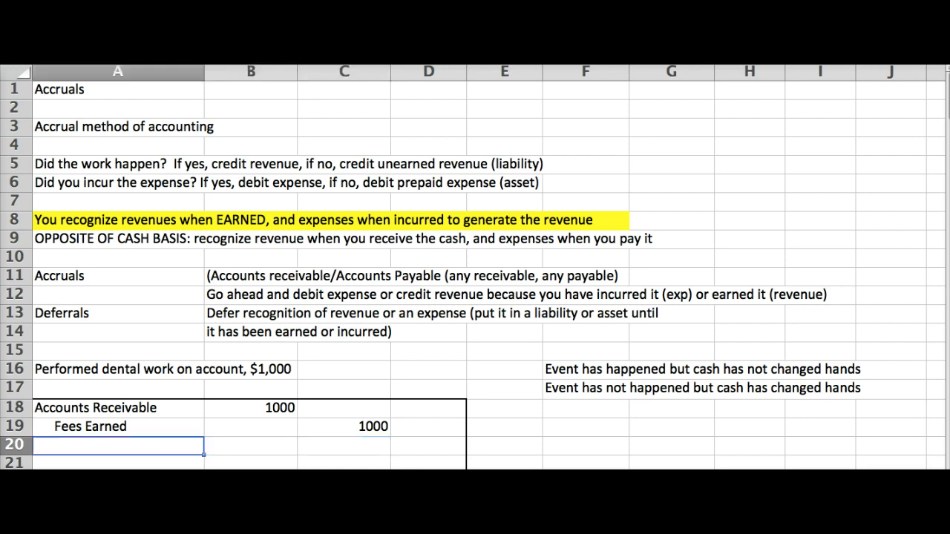
key("Down")
key("Down")
key("Down")
key("Down")
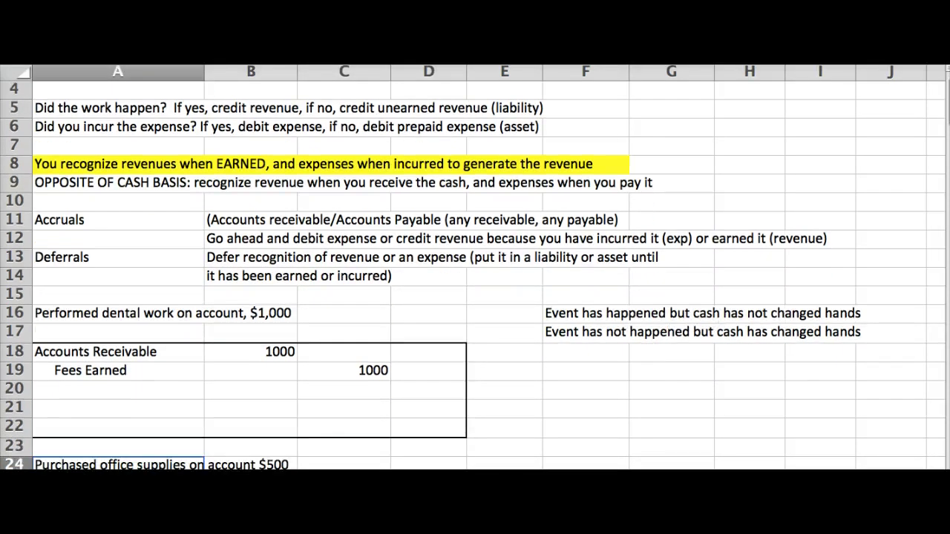
Enter the account names Office Supplies in A26 and Accounts Payable in A27
scroll(227, 408, "down", 3)
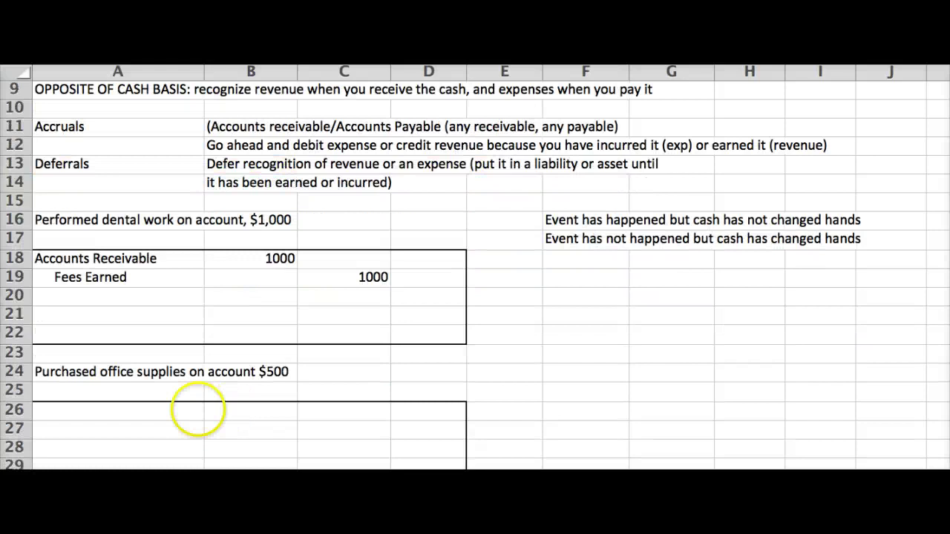
left_click(102, 408)
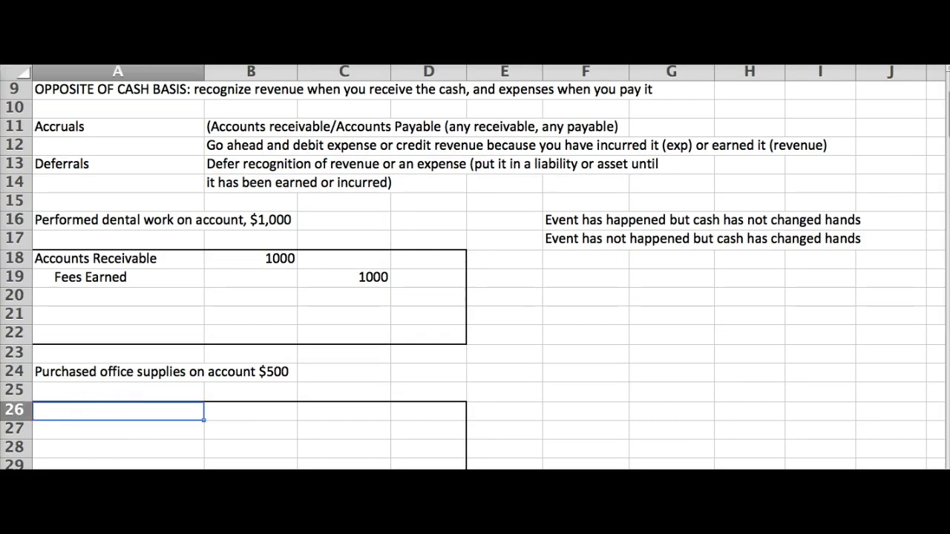
type("Office S")
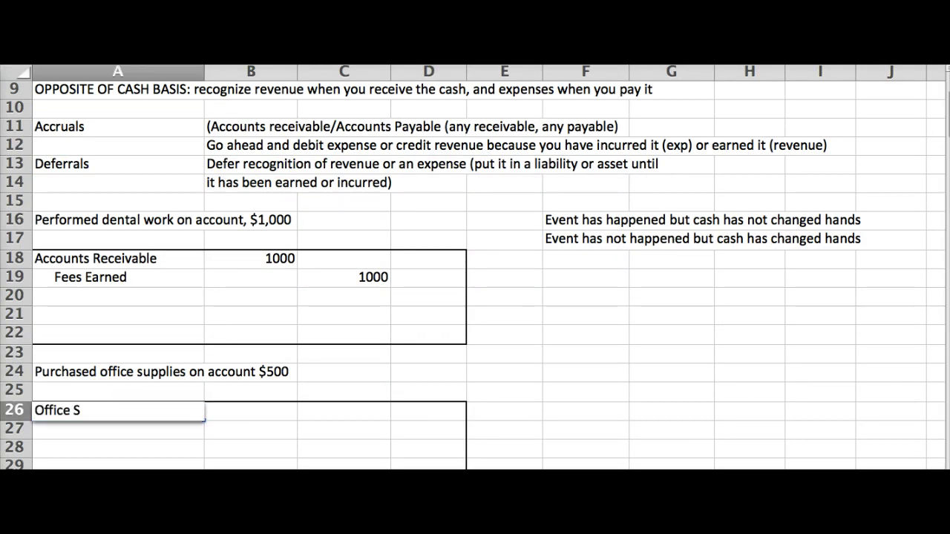
type("uplplies")
key("Return")
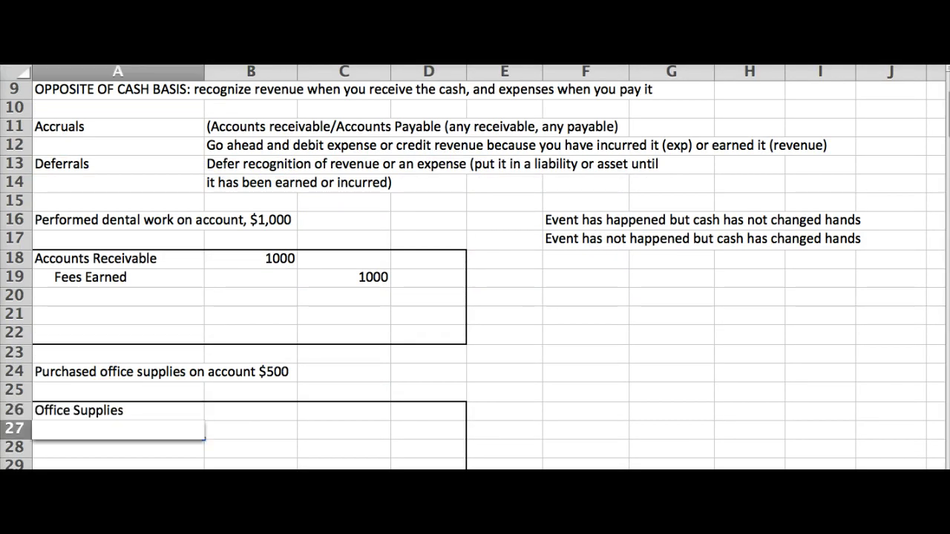
type("Accounts")
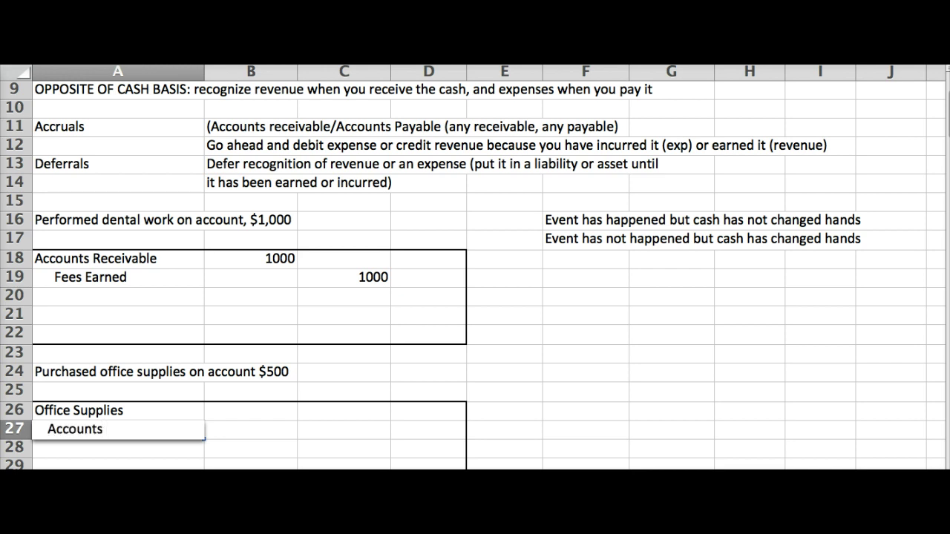
type(" Payable")
Enter the 500 debit in B26 and the 500 credit in C27
left_click(251, 410)
type("500")
left_click(344, 430)
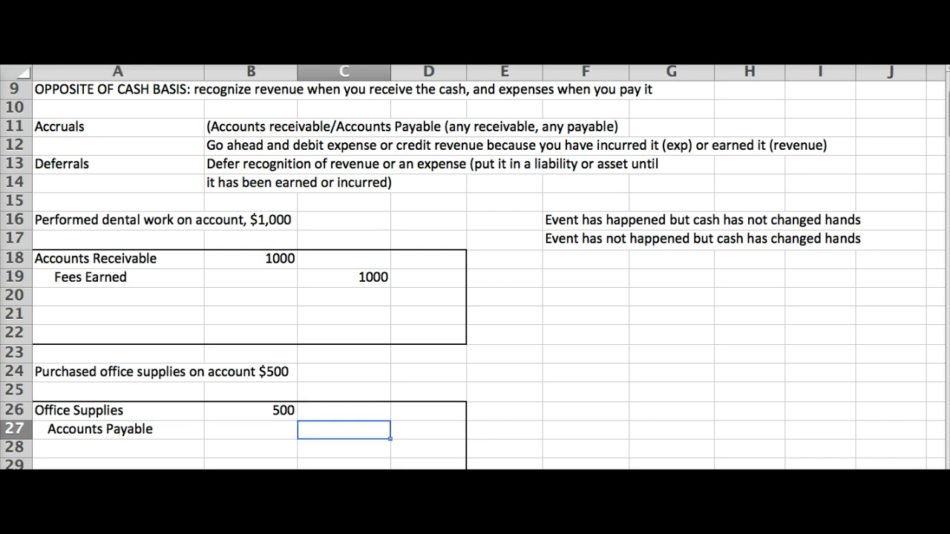
type("500")
left_click(251, 448)
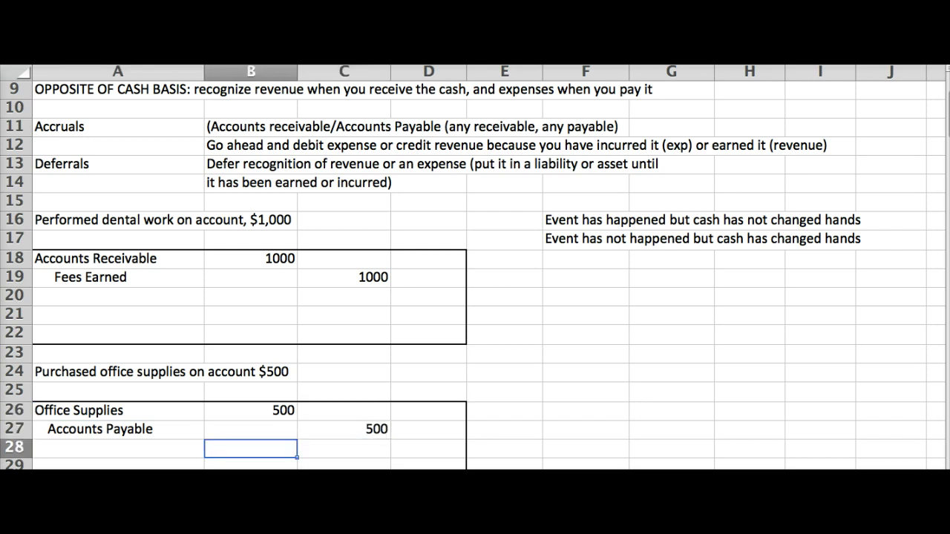
left_click(117, 465)
key("Down")
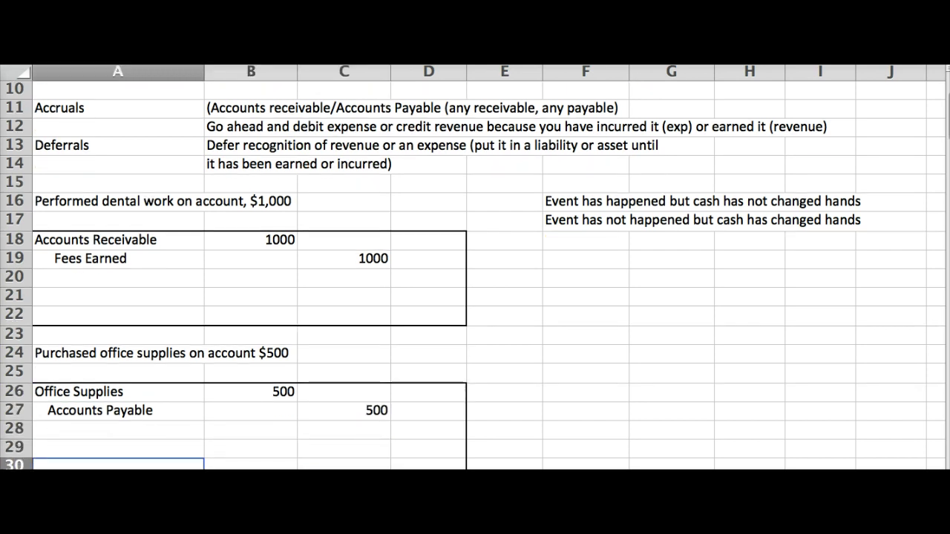
key("Down")
key("Down")
key("Down")
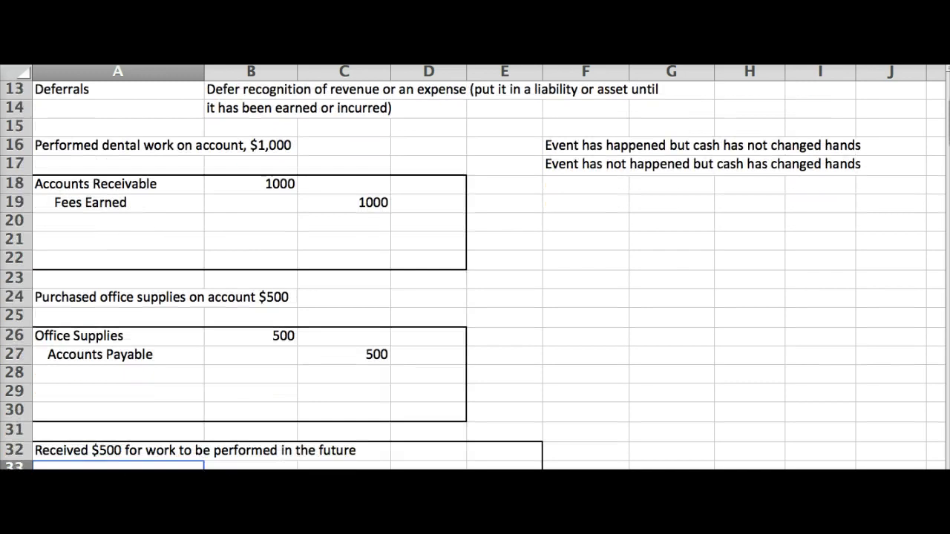
key("Up")
key("Up")
key("Up")
key("Up")
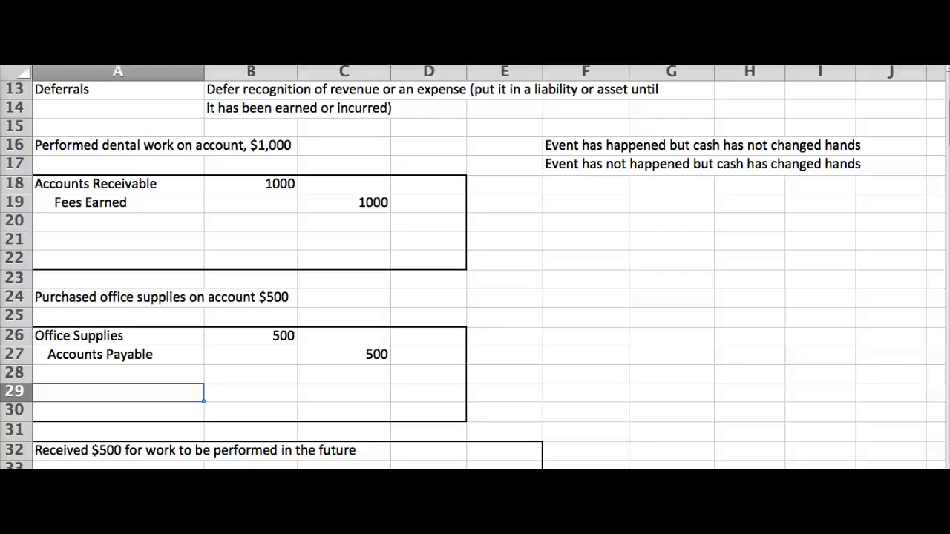
Enter Supplies Expense with a 400 debit in B29 and Supplies with a 400 credit in C30
type("Supplies")
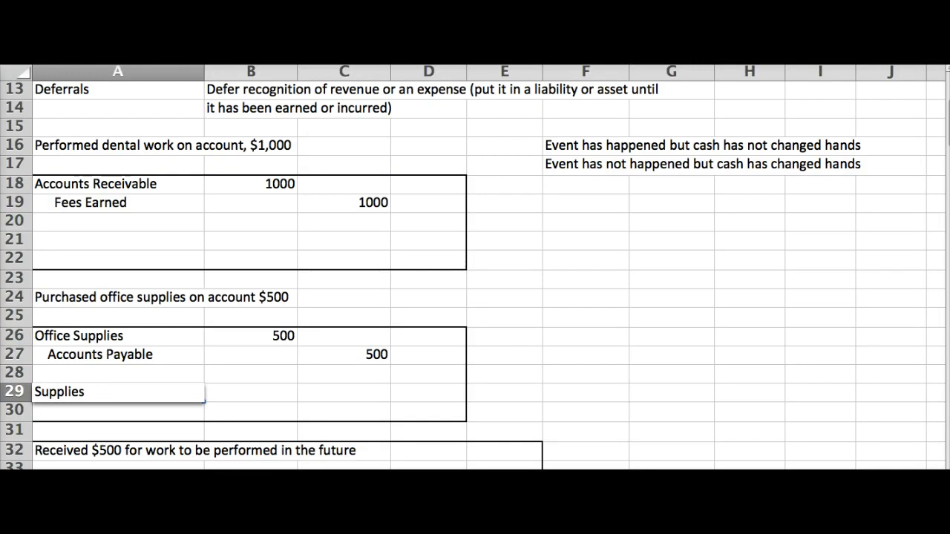
type(" Expense")
key("Return")
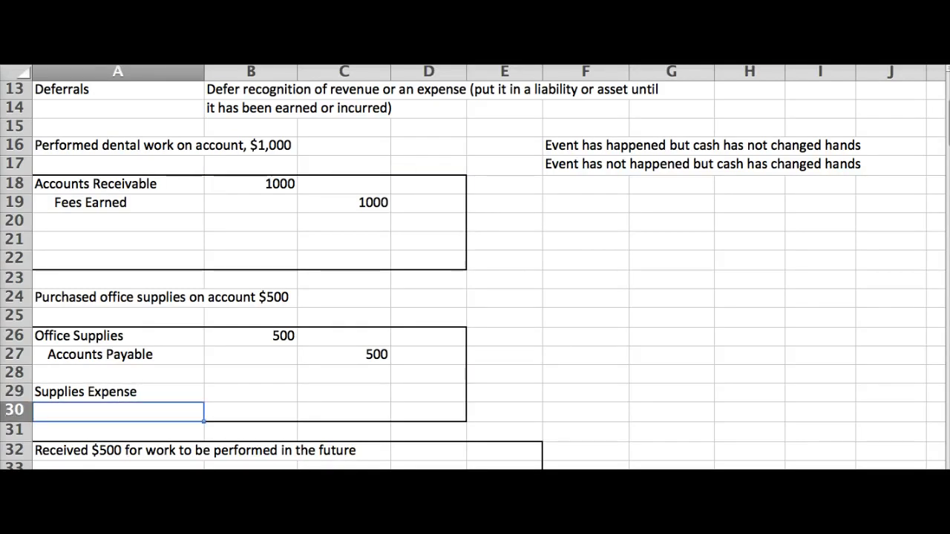
type("Supplies")
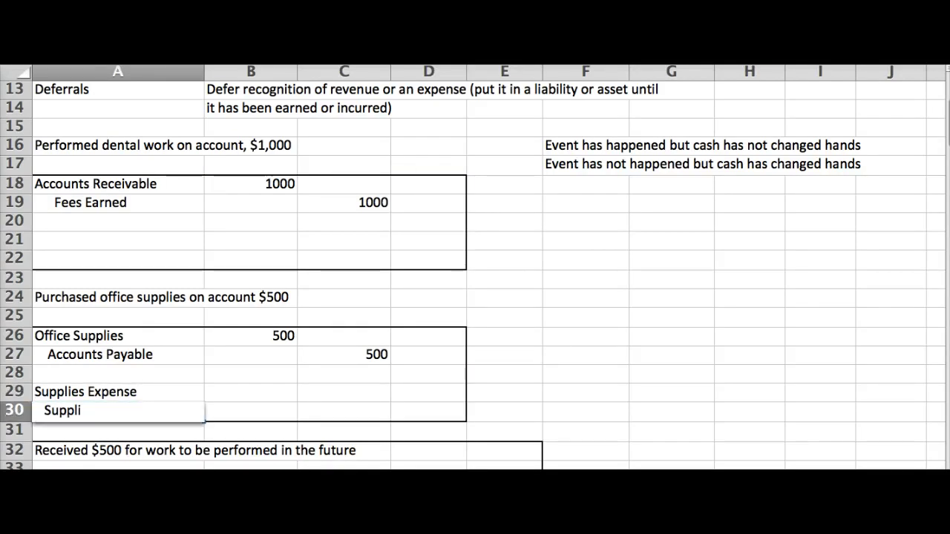
left_click(251, 392)
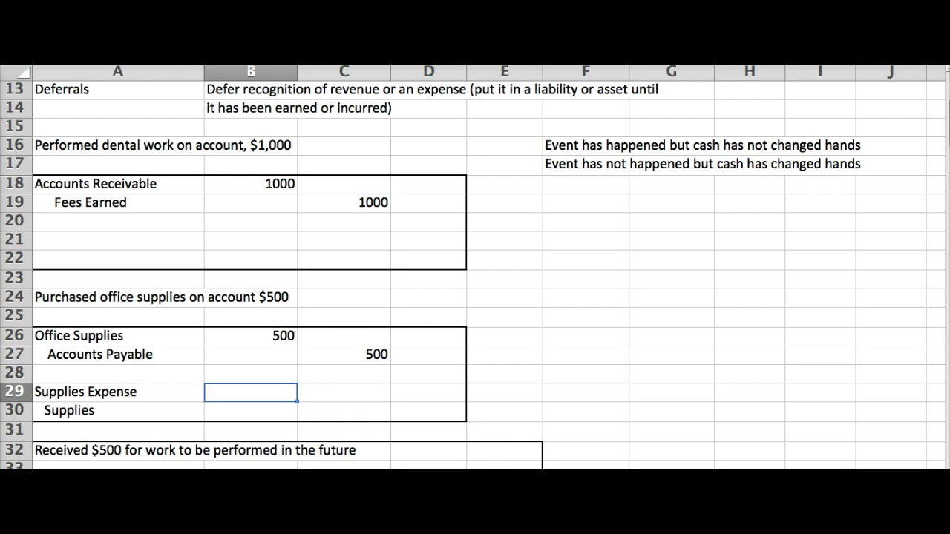
type("400")
key("Tab")
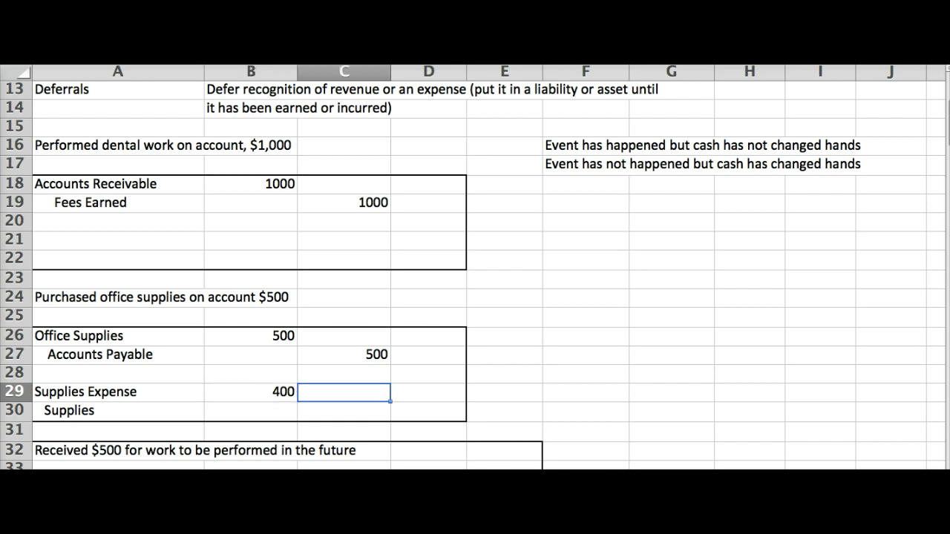
key("Down")
type("400")
key("Tab")
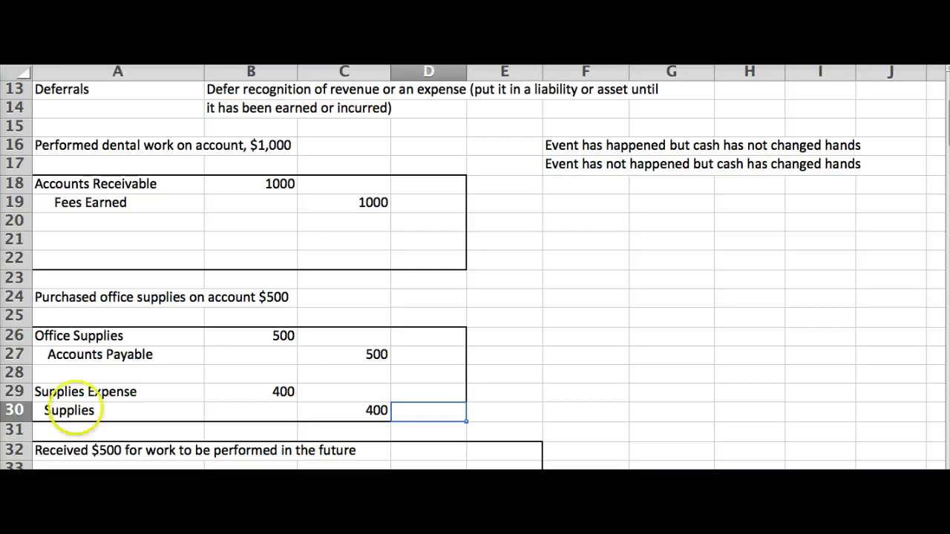
scroll(15, 401, "down", 3)
Enter Cash in A33 with a 500 debit in B33
left_click(78, 335)
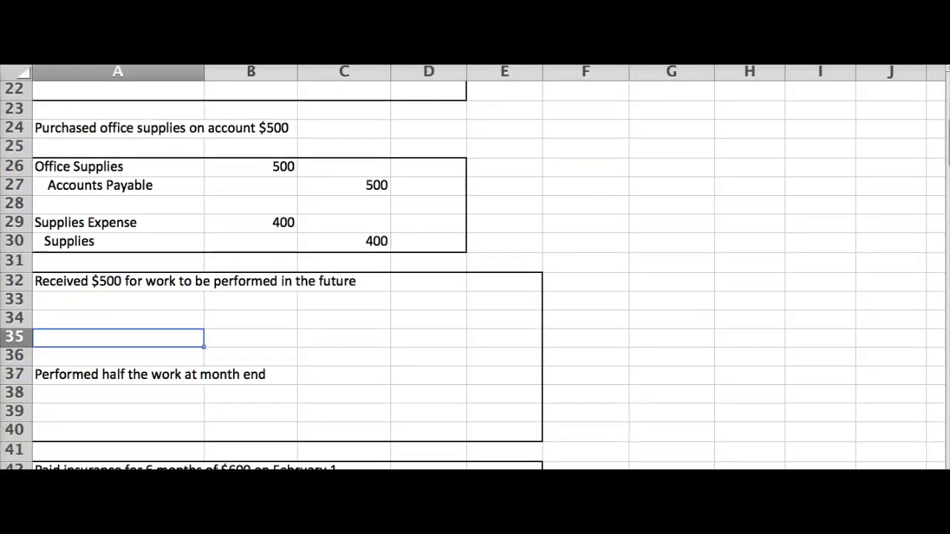
left_click(118, 300)
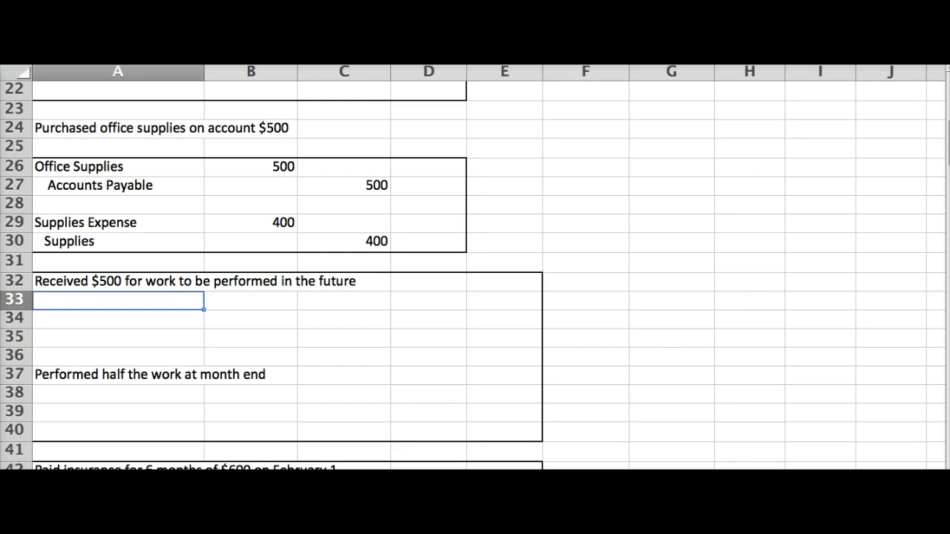
type("Cash")
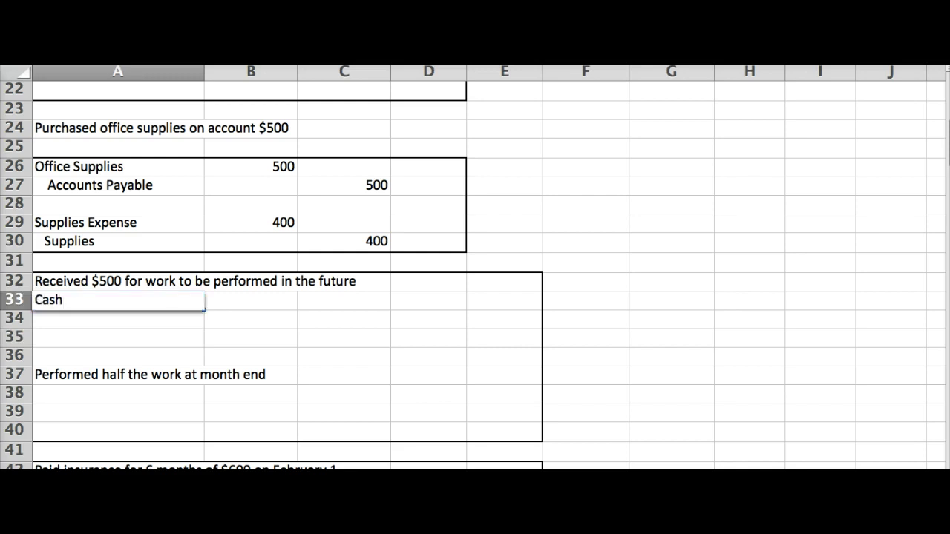
key("Return")
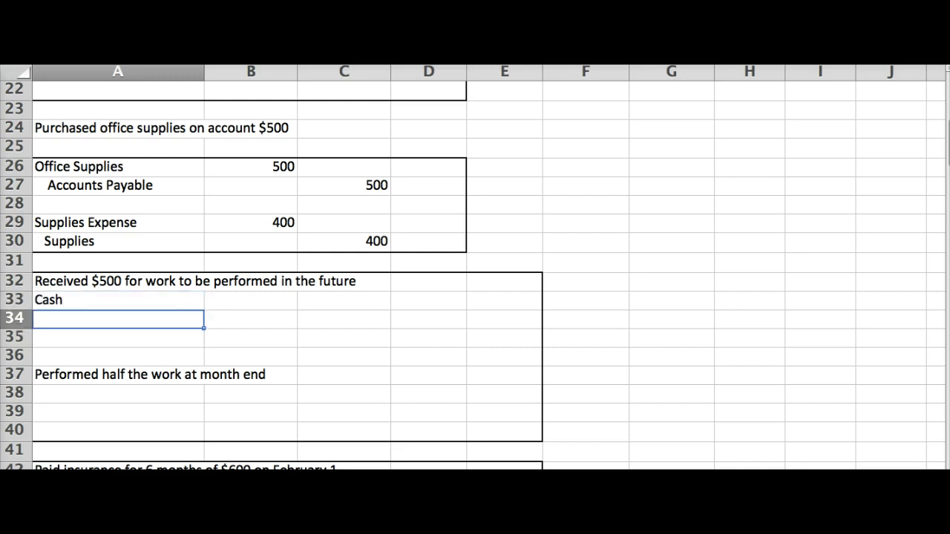
left_click(251, 300)
type("500")
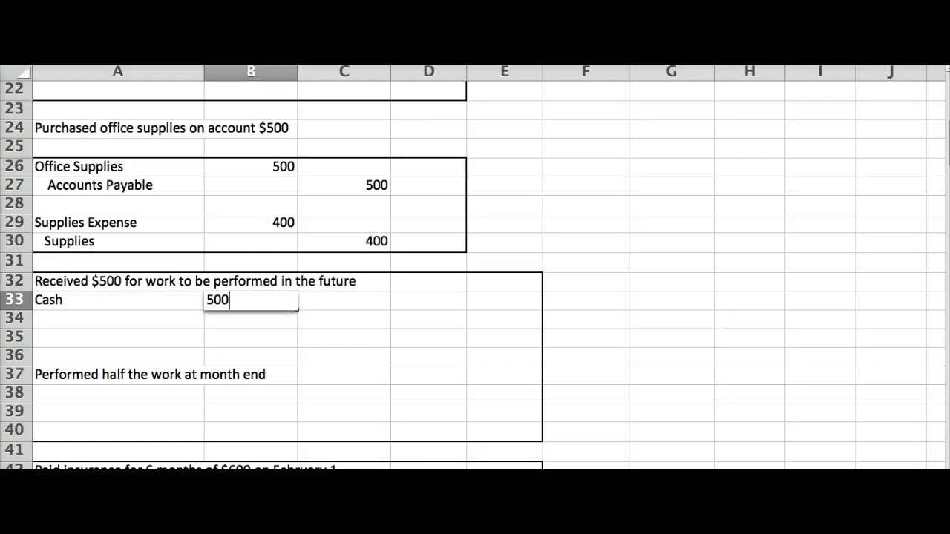
left_click(118, 318)
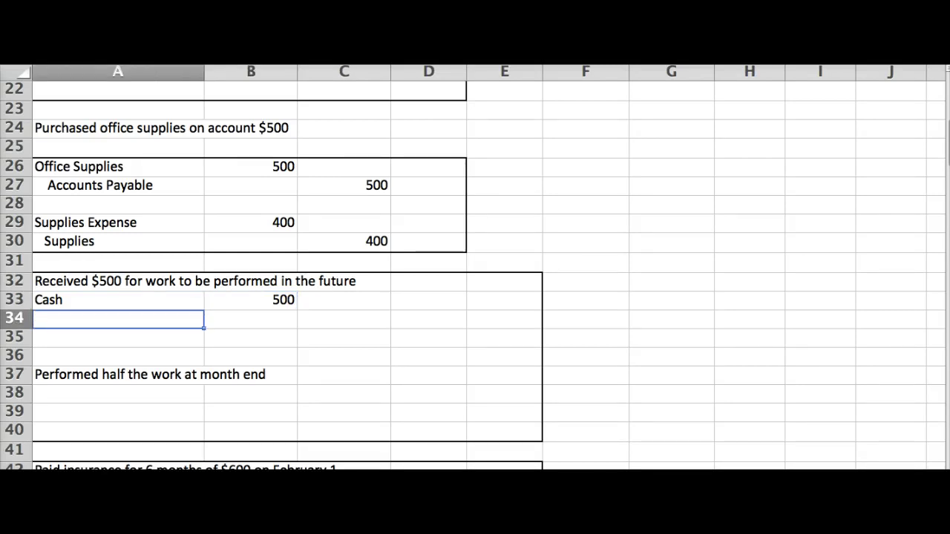
Enter Unearned Revenue in A34 with a 500 credit in C34
type("Unearned ")
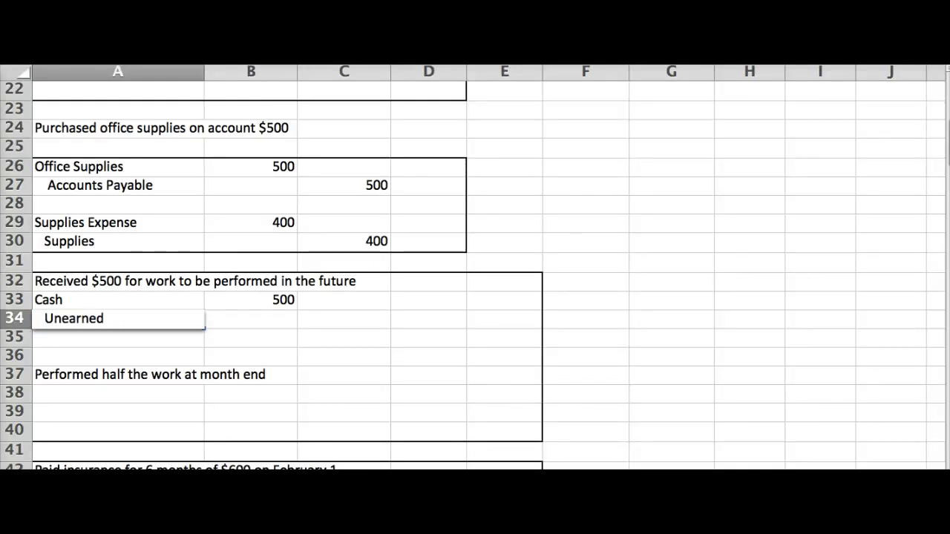
type("Revenue")
left_click(344, 318)
type("500")
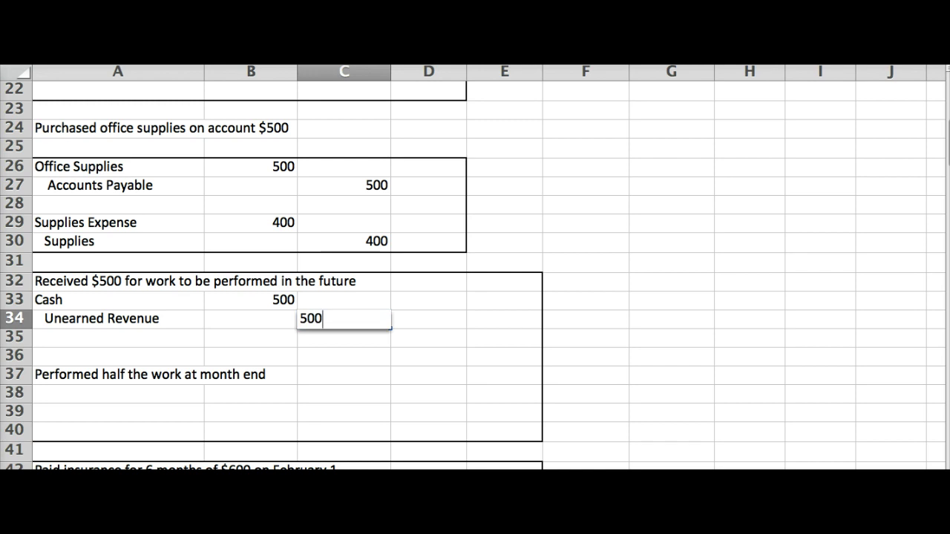
key("Return")
left_click(117, 337)
left_click(117, 374)
key("Return")
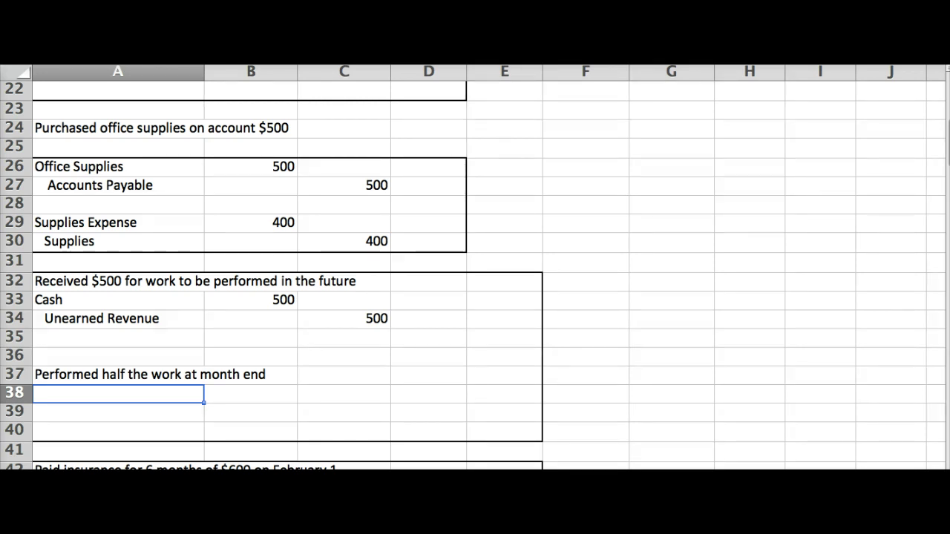
Enter Unearned Revenue in A38 with 250 in B38, and Fees Earned in A39 with 250 in C39
type("Unearned Revenue")
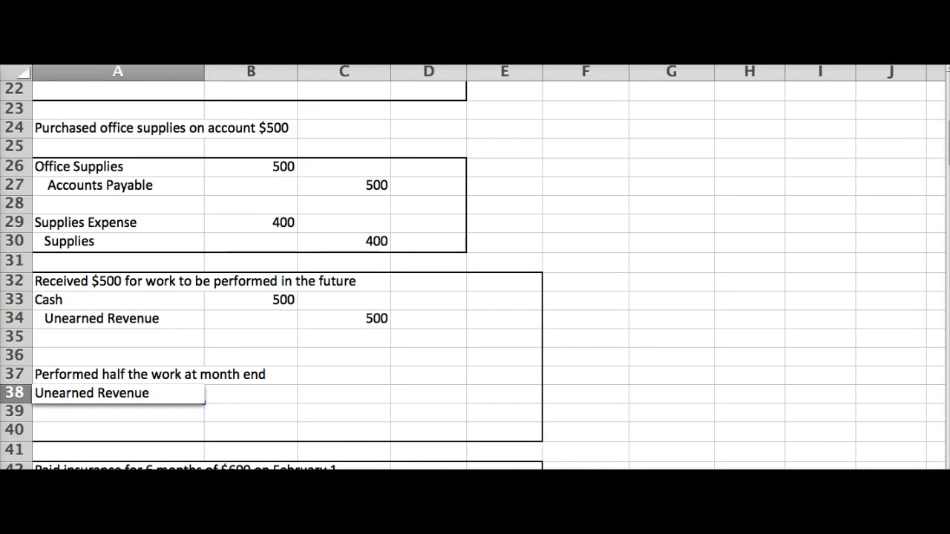
key("Return")
type("F")
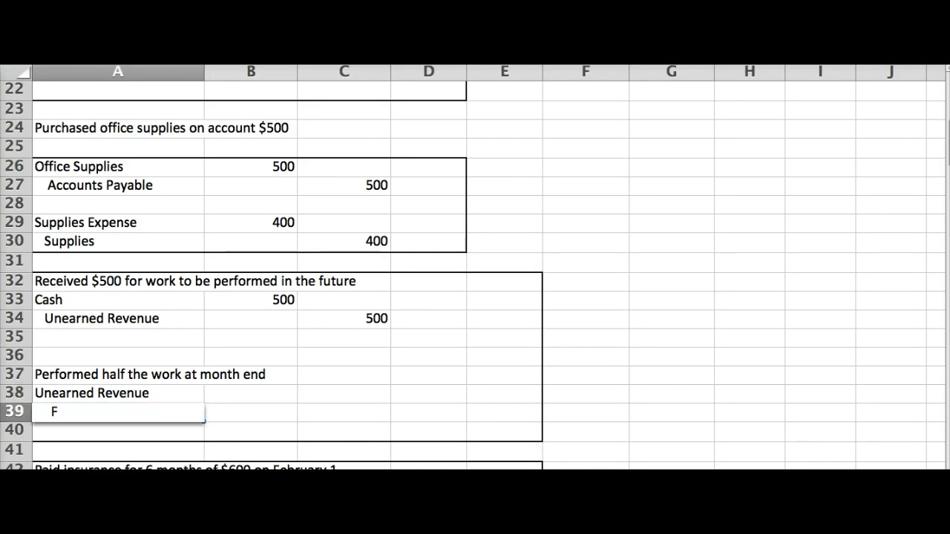
type("ees Earned")
key("Up")
left_click(251, 394)
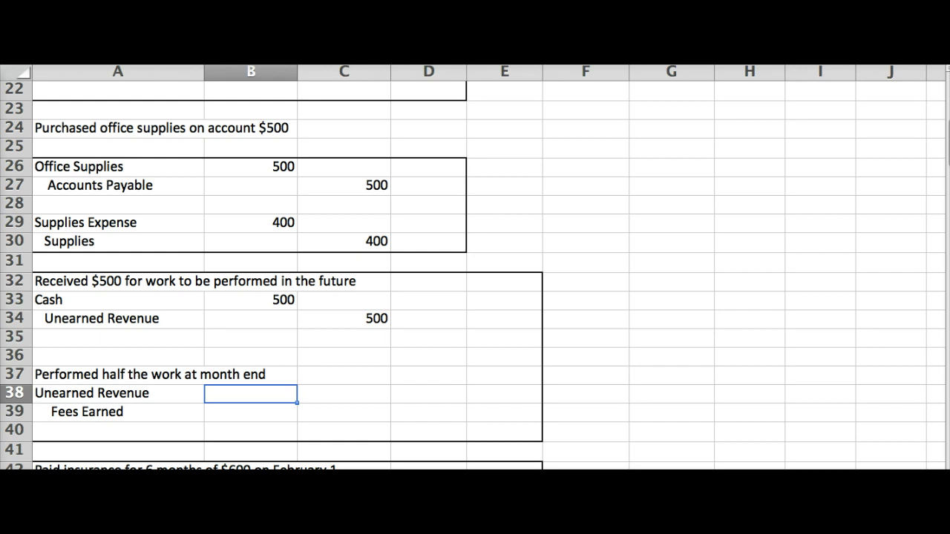
type("250")
left_click(343, 412)
type("250")
key("Return")
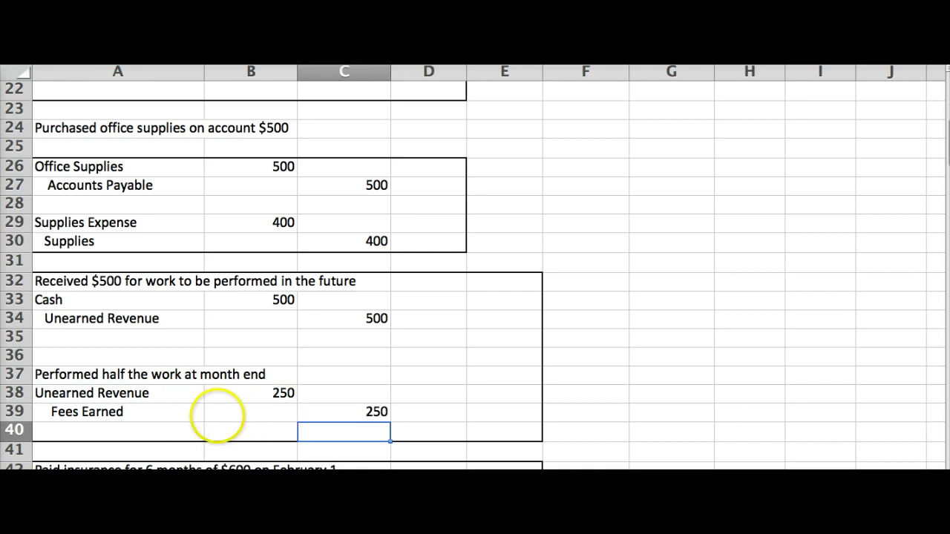
Enter Prepaid Insurance with a 600 debit in row 43 and Cash with a 600 credit in row 44
left_click(174, 428)
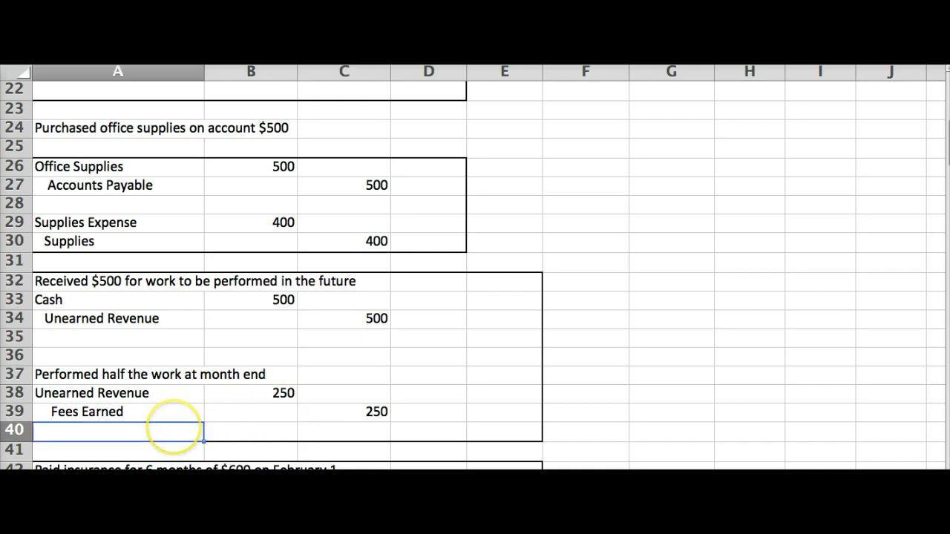
scroll(174, 427, "down", 5)
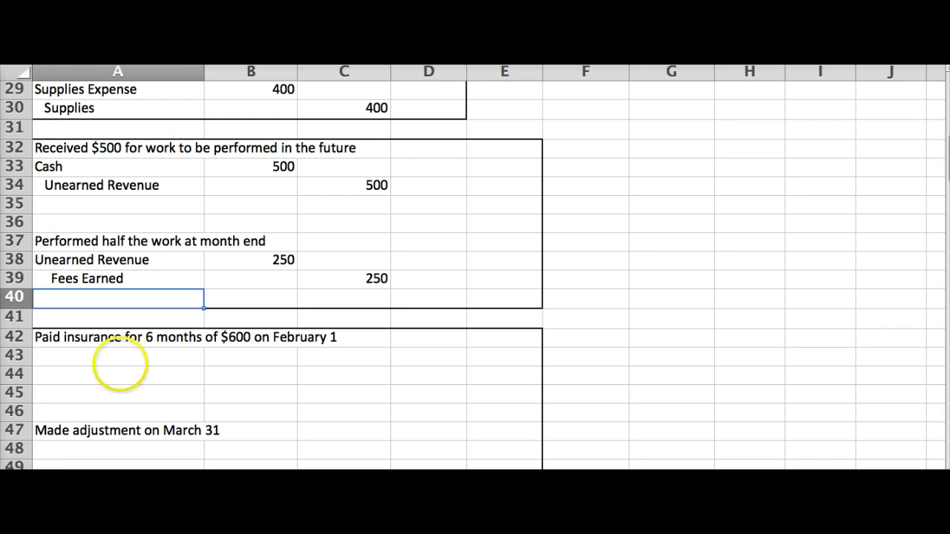
left_click(119, 357)
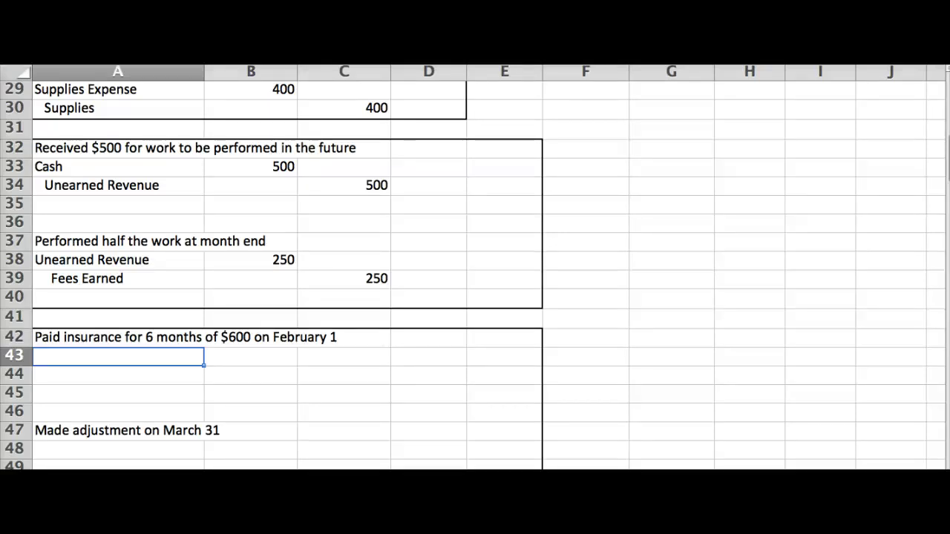
type("Prepaid Insurance")
key("Tab")
type("600")
key("Return")
type("Cash")
key("Tab")
key("Tab")
type("600")
key("Return")
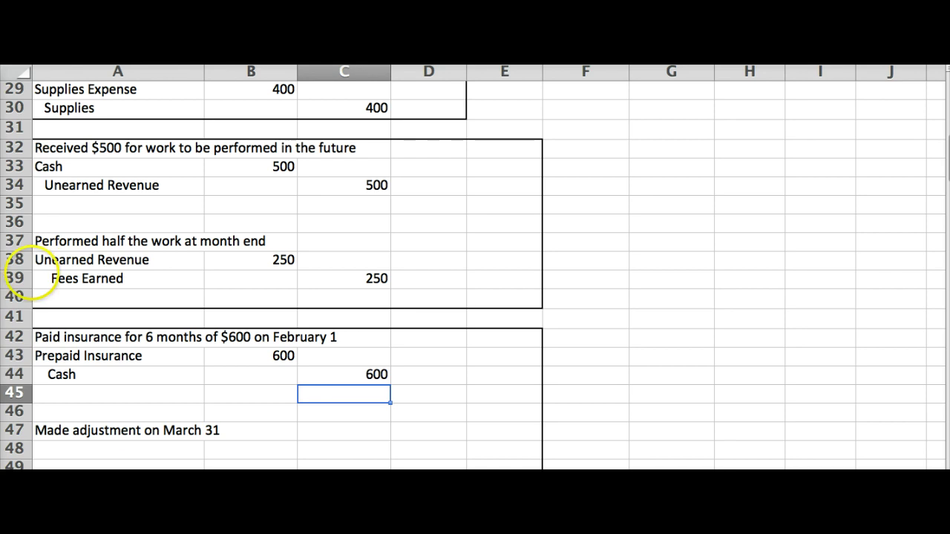
left_click(67, 410)
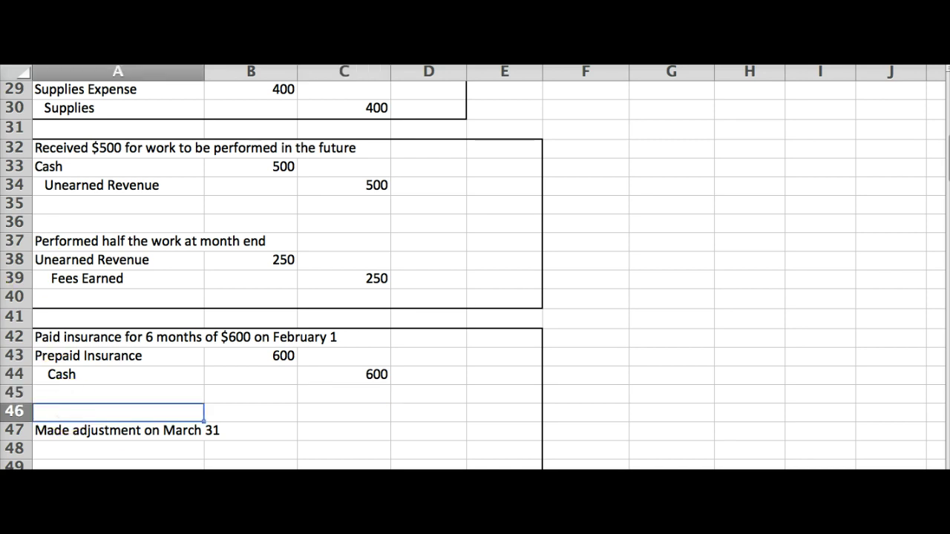
scroll(473, 276, "down", 2)
left_click(67, 410)
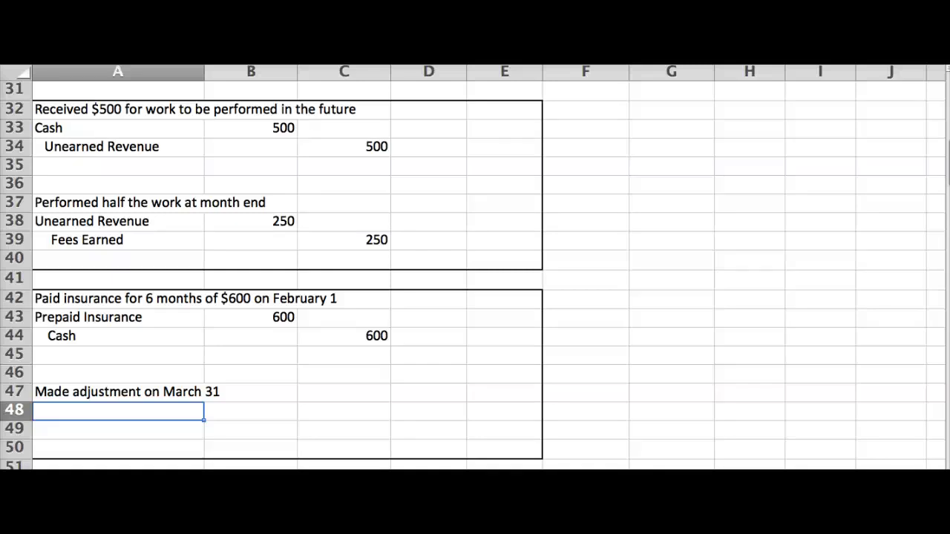
Enter 600 in G43 and 6 in G44, then compute the monthly cost 100 with =G43/G44 in H44
left_click(647, 319)
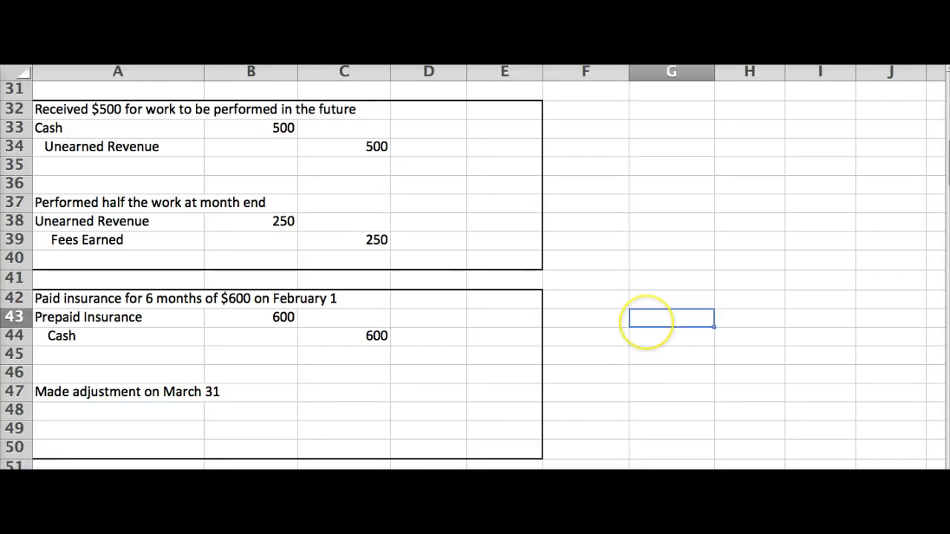
type("699")
key("BackSpace")
key("BackSpace")
type("00")
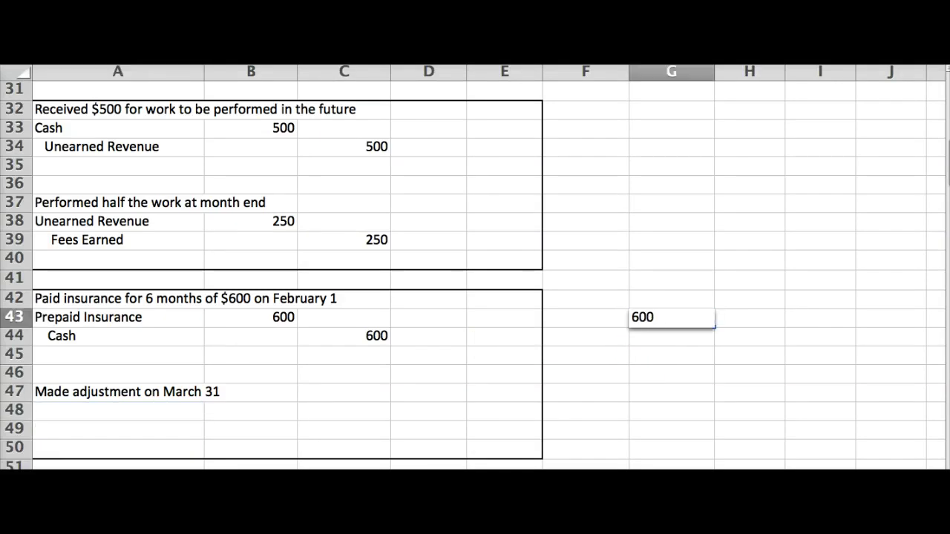
key("Return")
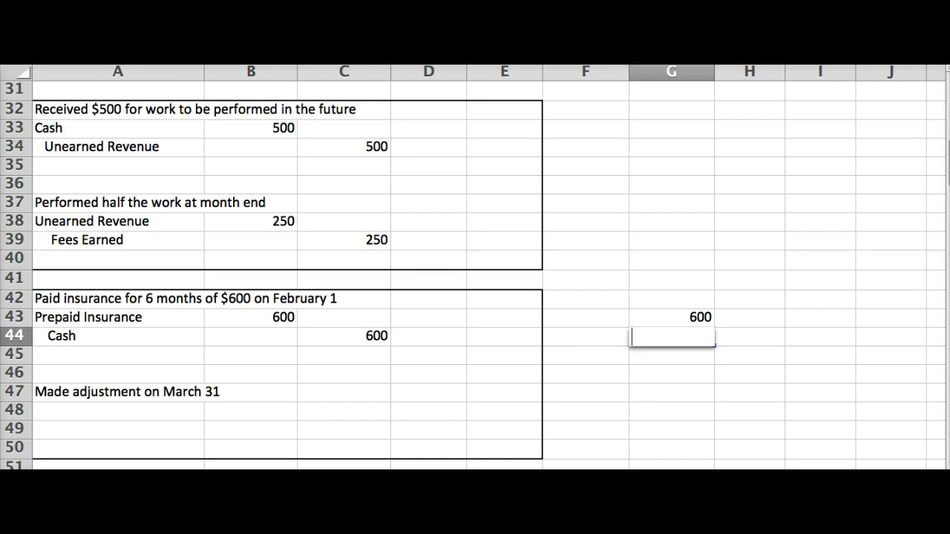
type("6")
key("Tab")
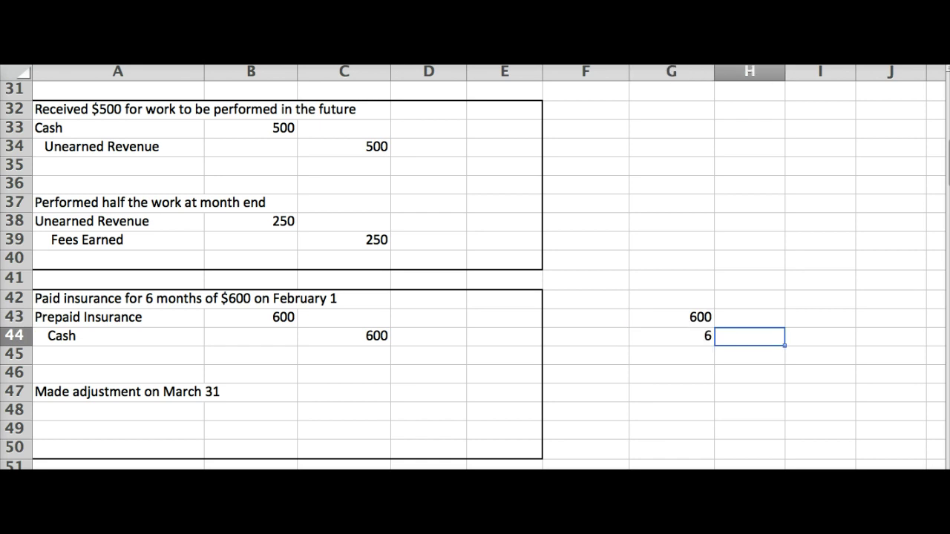
type("=")
key("Left")
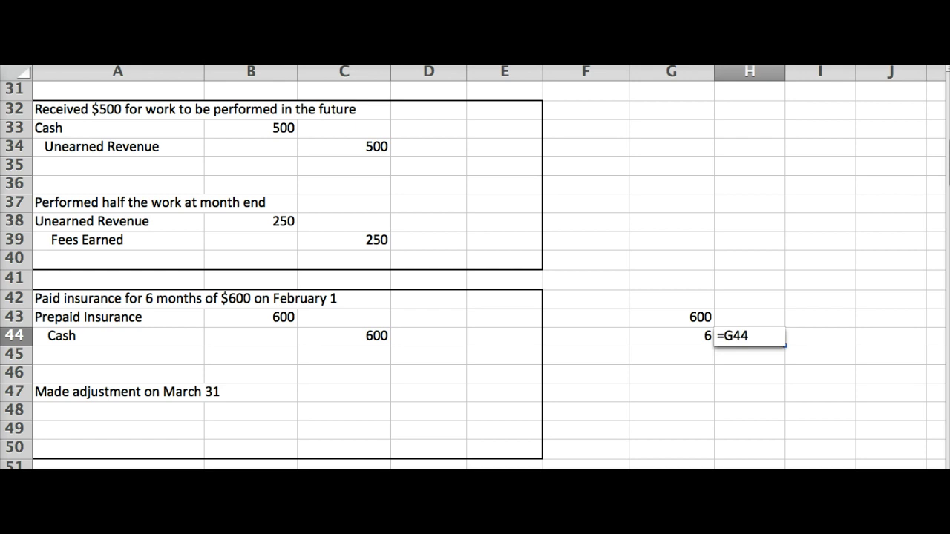
key("Up")
type("/")
key("Left")
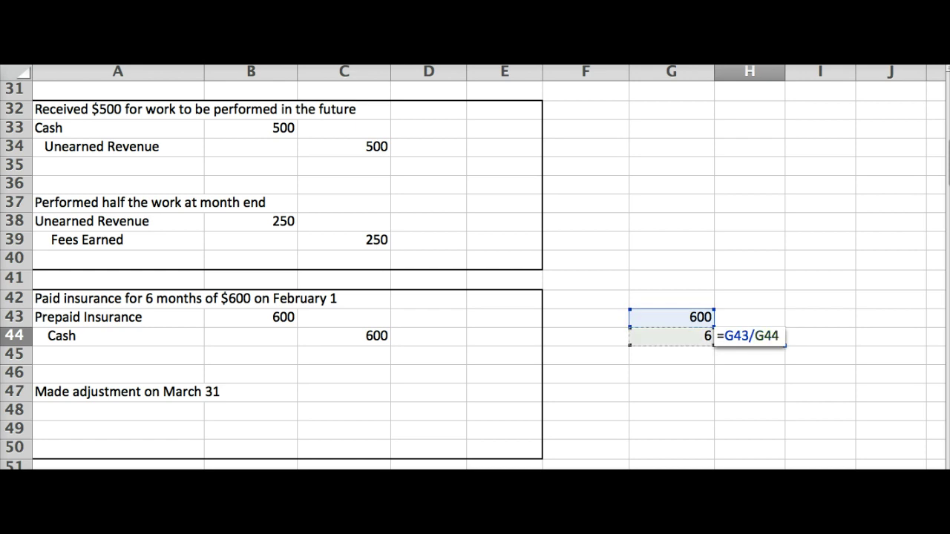
key("Return")
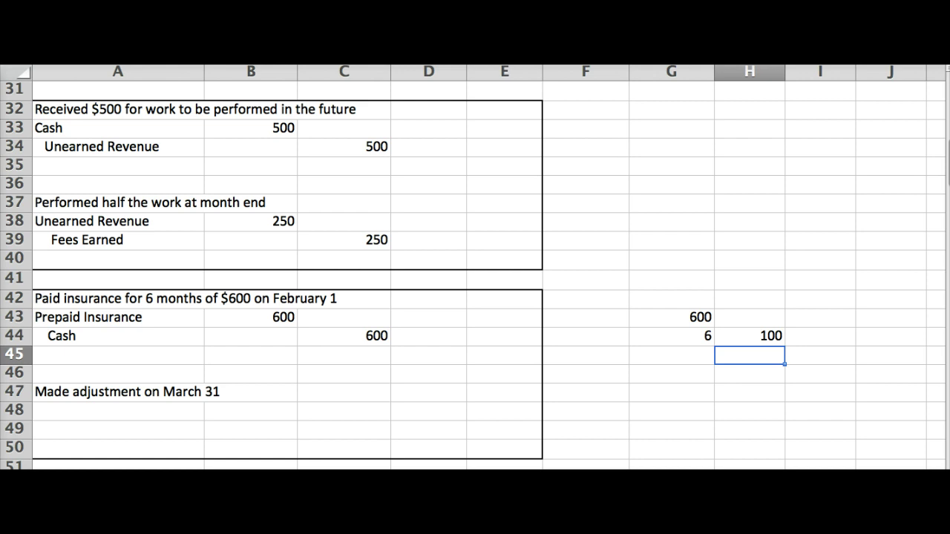
Enter 2 months in H45 and compute the 200 two-month cost with =H44*H45 in H46
type("2")
key("Return")
type("=")
key("Up")
key("Up")
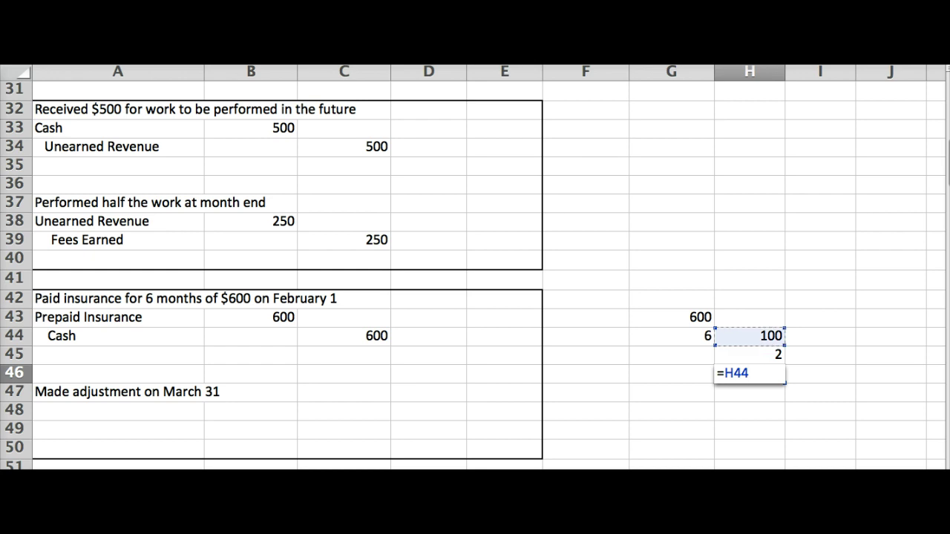
type("*")
key("Up")
key("Return")
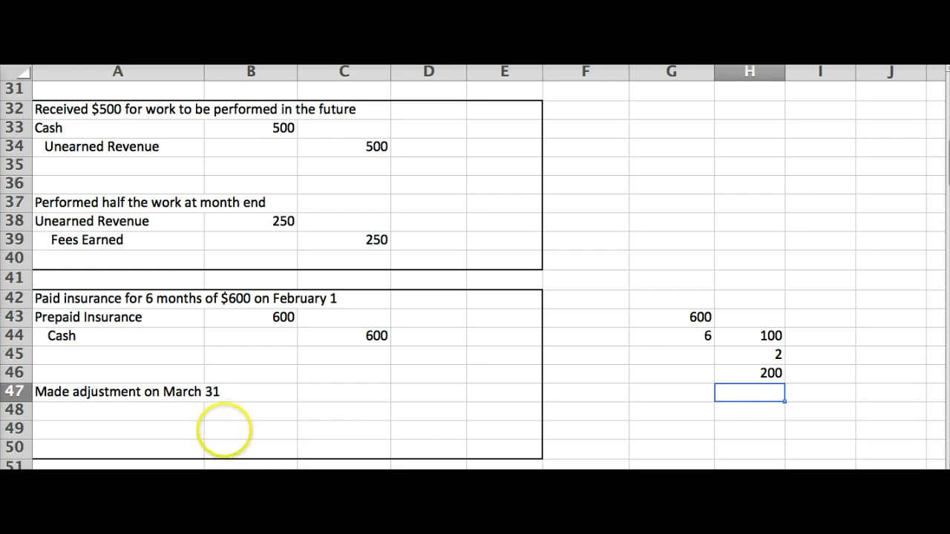
Enter Insurance Expense with a 200 debit, then the Prepaid Insurance account on the line below
left_click(154, 414)
type("Insruanc")
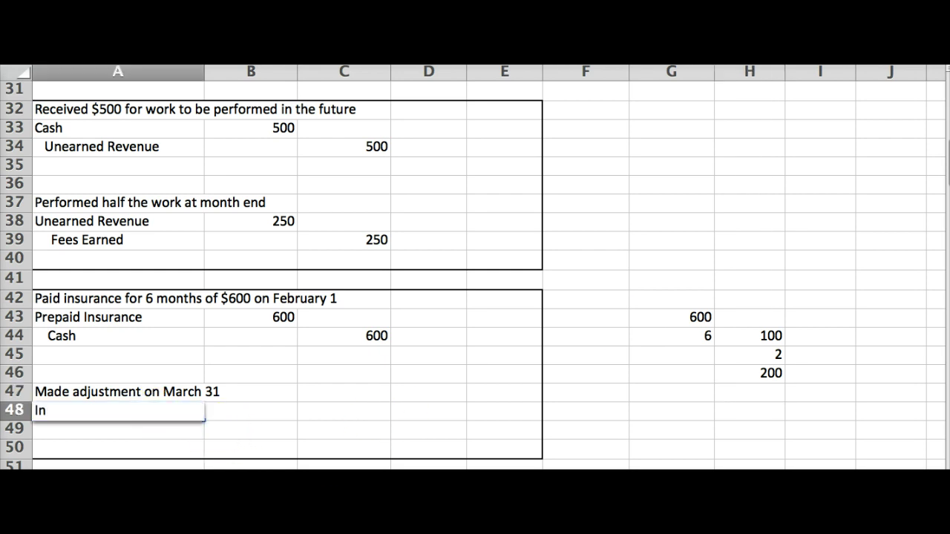
key("BackSpace")
key("BackSpace")
key("BackSpace")
key("BackSpace")
key("BackSpace")
type("ruance")
key("BackSpace")
key("BackSpace")
key("BackSpace")
key("BackSpace")
key("BackSpace")
key("BackSpace")
key("BackSpace")
type("urance D")
key("BackSpace")
type("Expense")
key("Tab")
type("200")
key("Return")
type("Prepaid Insurance")
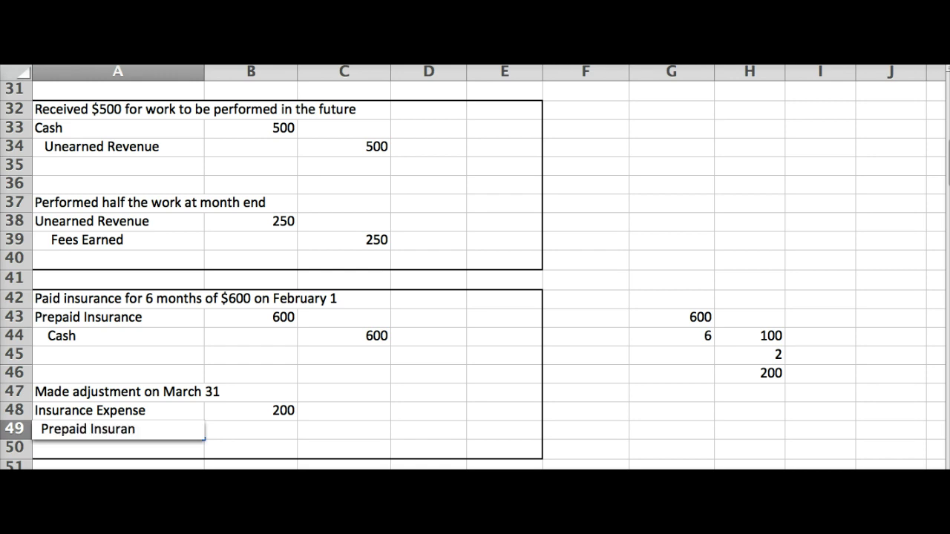
key("Tab")
key("Tab")
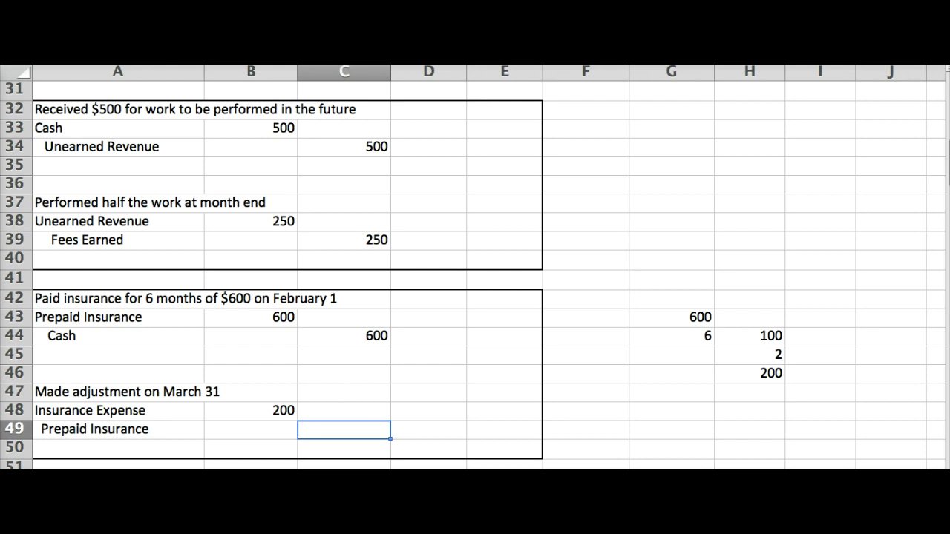
Enter the 200 Prepaid Insurance credit, then add a bottom border to F47:G47 and a left border to G48:G49
type("200")
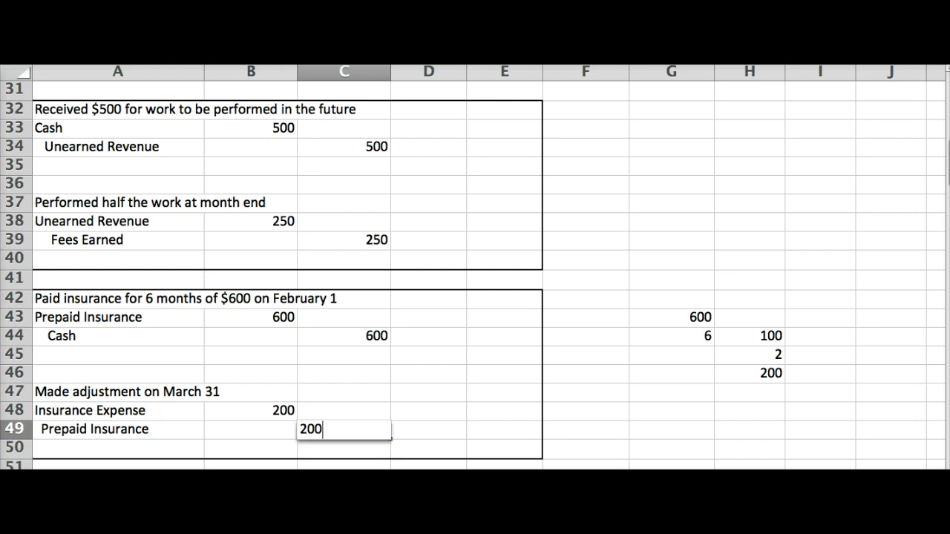
left_click(586, 428)
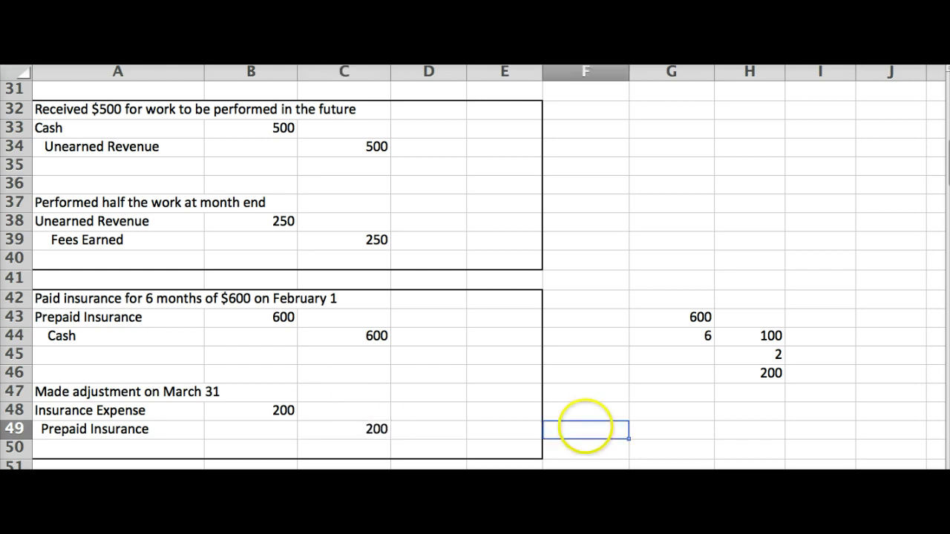
left_click(606, 375)
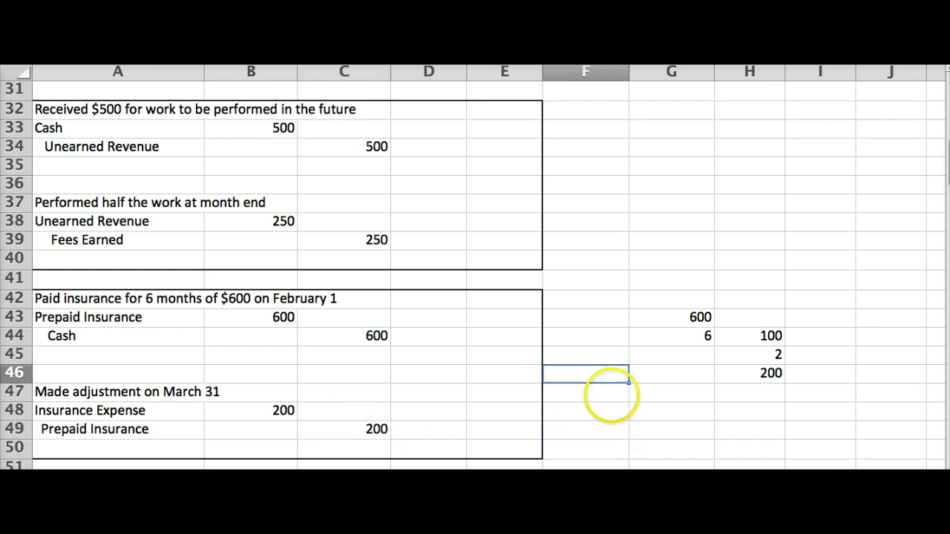
left_click_drag(615, 390, 638, 391)
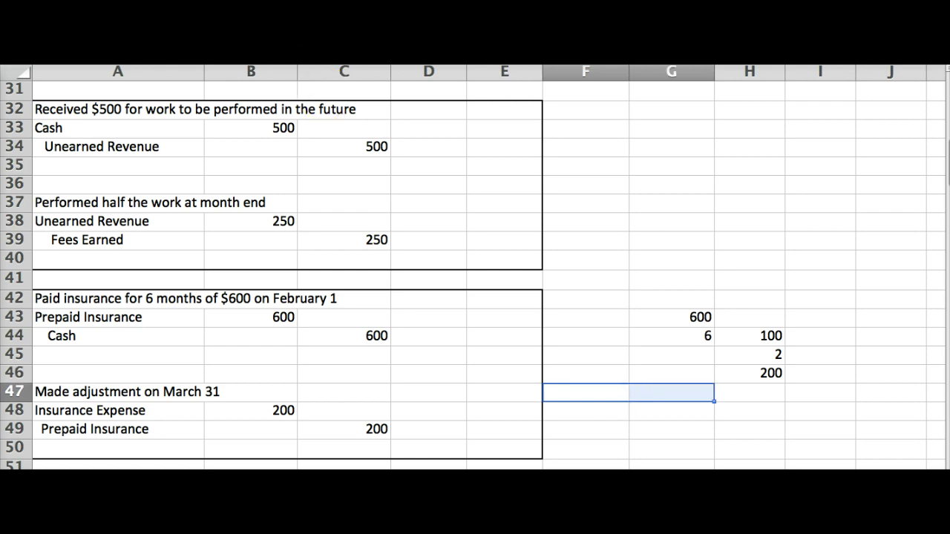
left_click(171, 65)
left_click(182, 105)
left_click(654, 414)
left_click_drag(653, 414, 655, 433)
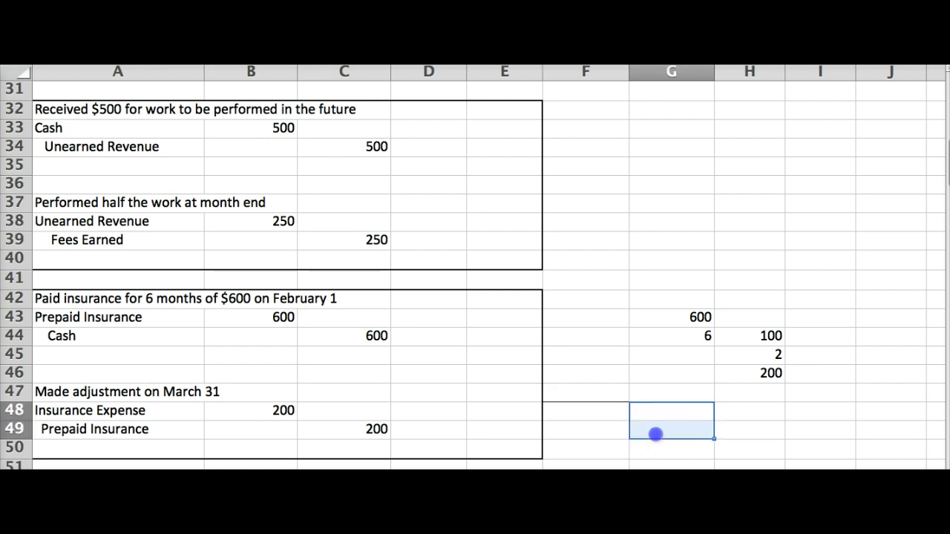
left_click(171, 65)
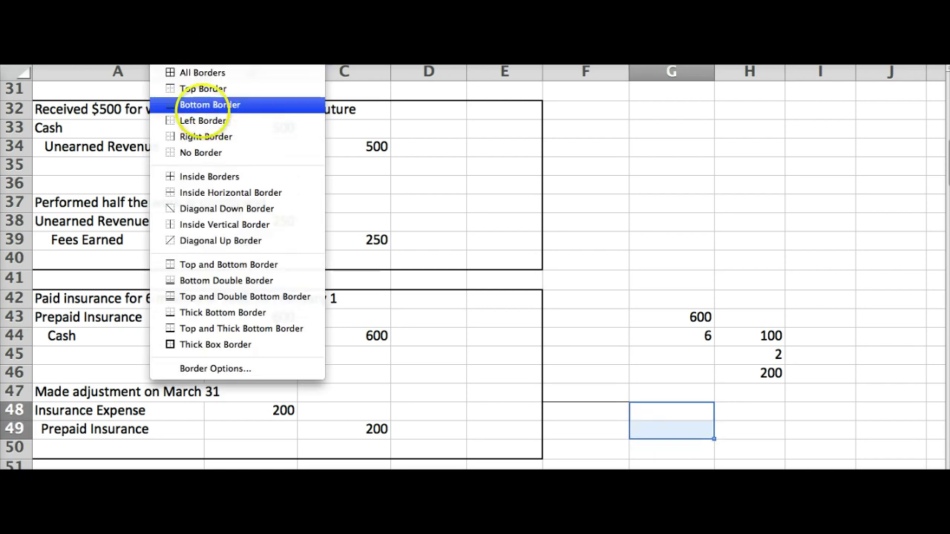
left_click(222, 120)
Title the T-account Prepaid Insurance and post 600 on the debit side and 200 on the credit side
left_click(613, 392)
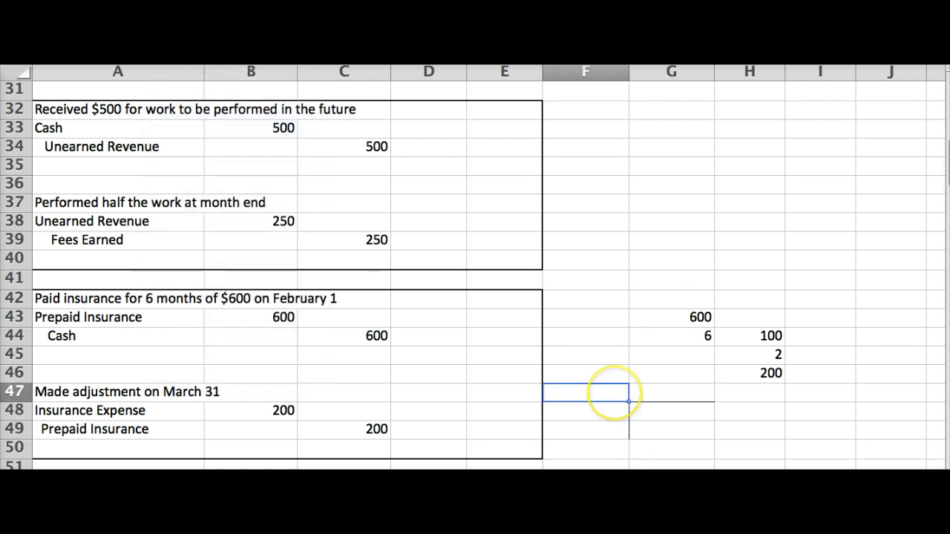
type("Prepaid Insurance")
key("Return")
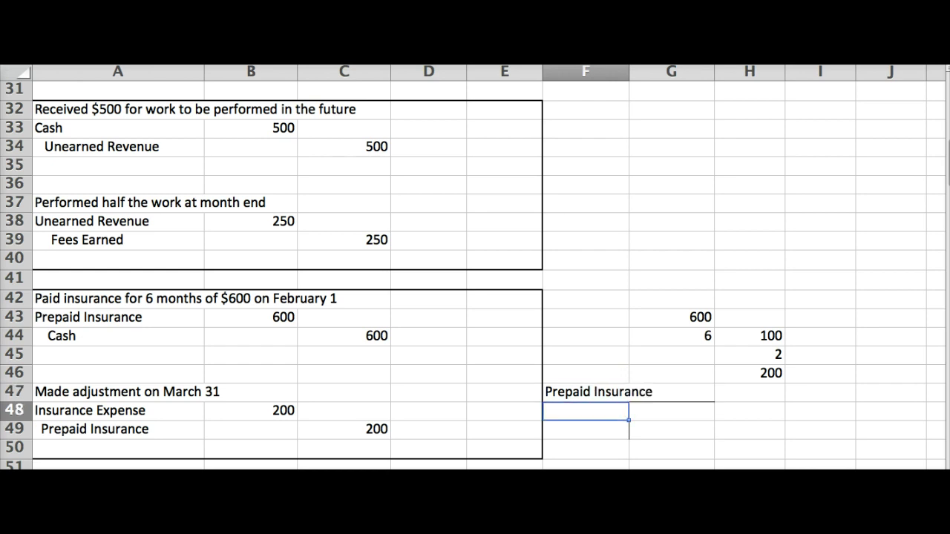
type("600")
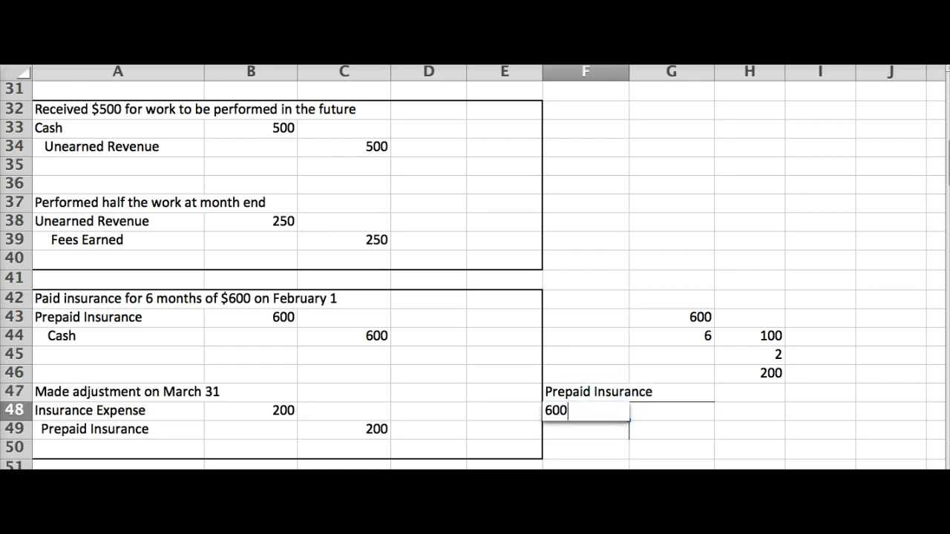
key("Tab")
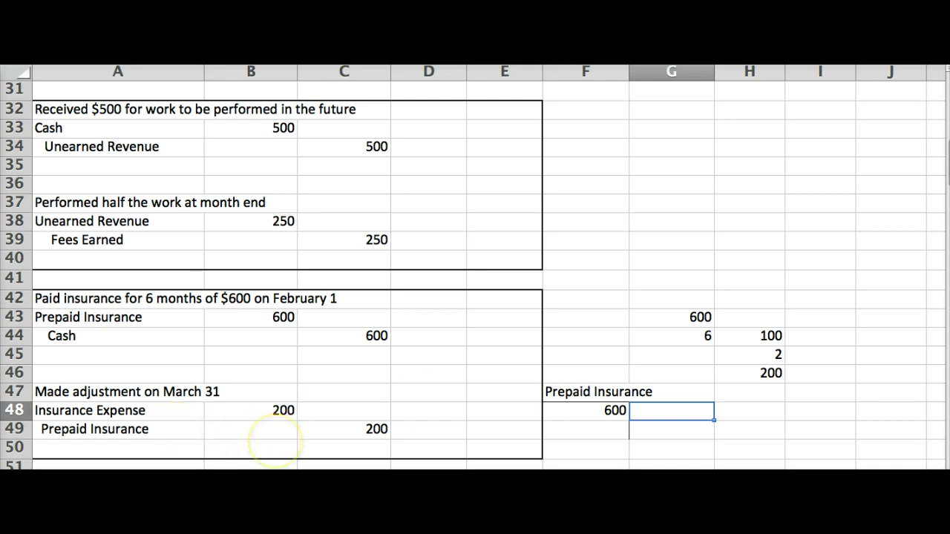
type("200")
key("Return")
Compute the 400 balance in F50 with =F48-G48
key("Left")
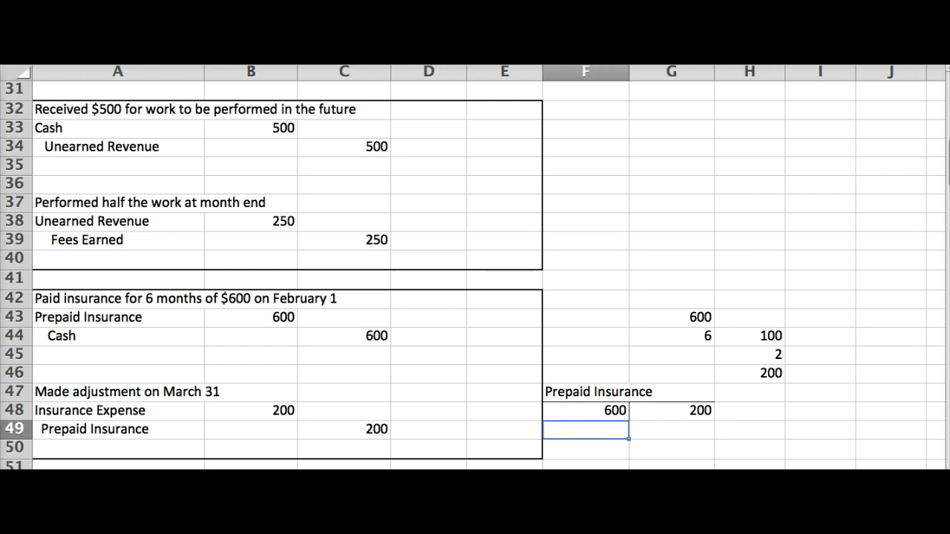
key("Down")
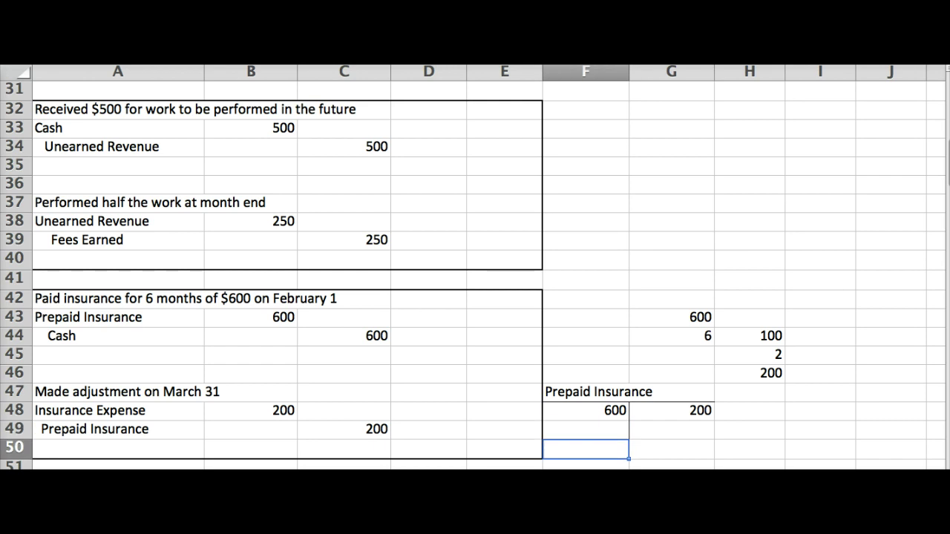
type("=F48-")
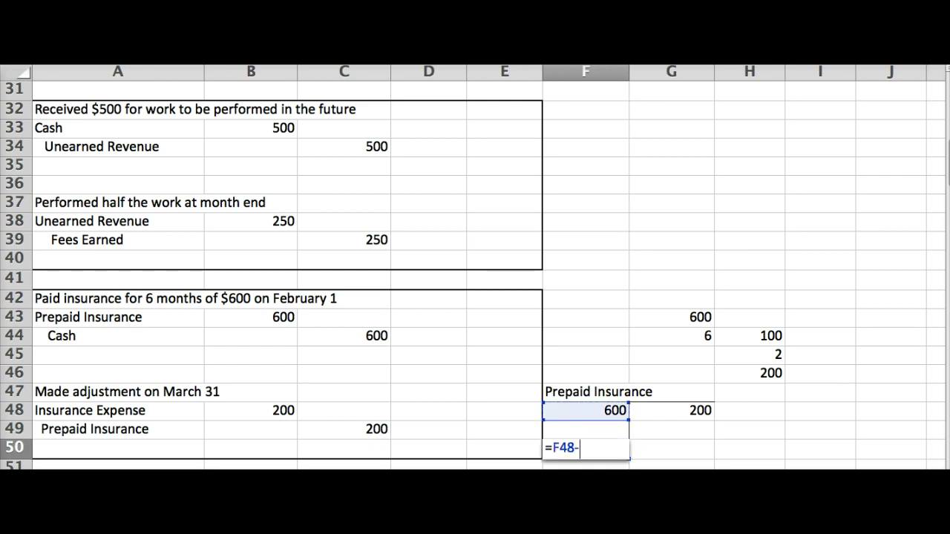
key("Up")
key("Right")
key("Up")
key("Return")
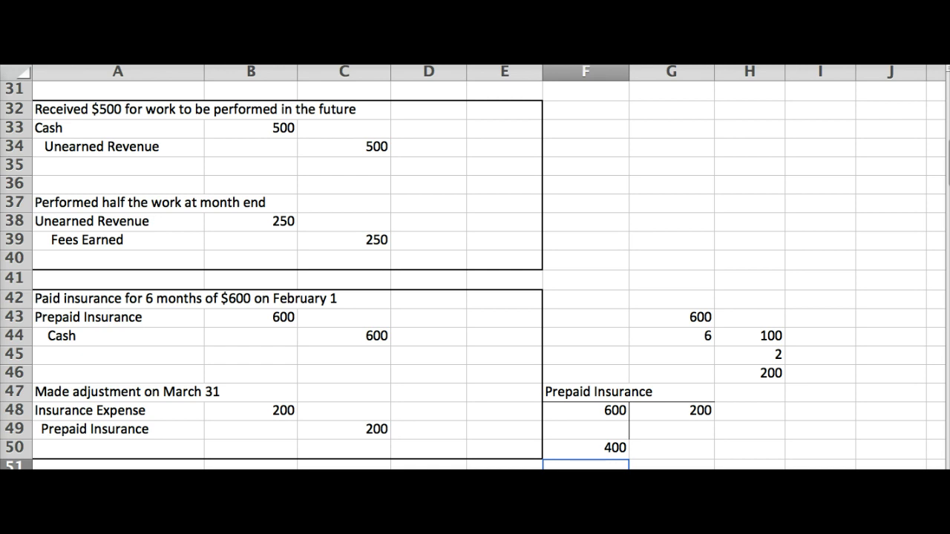
Select C48 and scroll down to the equipment purchase problem in rows 44–64
left_click(305, 410)
scroll(305, 410, "down", 3)
scroll(473, 276, "down", 2)
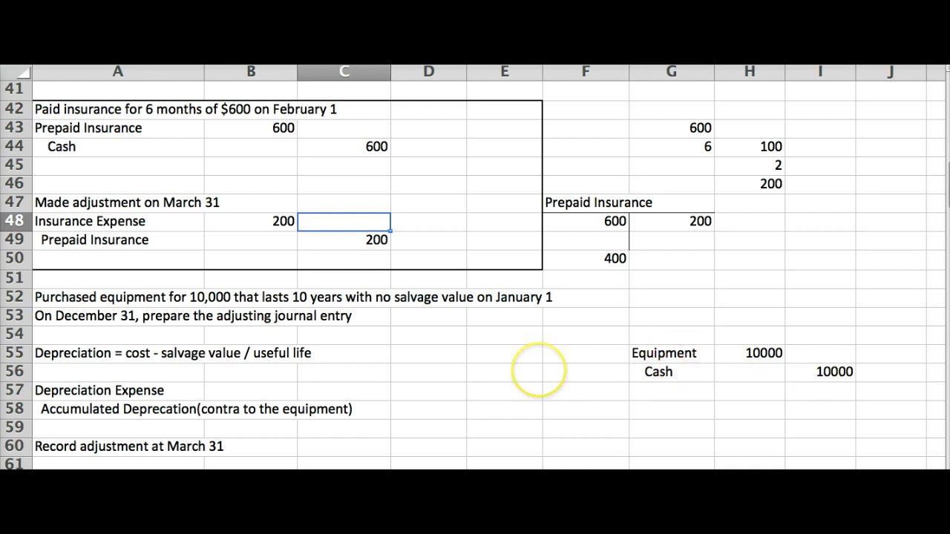
scroll(539, 373, "down", 3)
Enter =10000/10 in G58, giving 1000 of annual depreciation
left_click(658, 354)
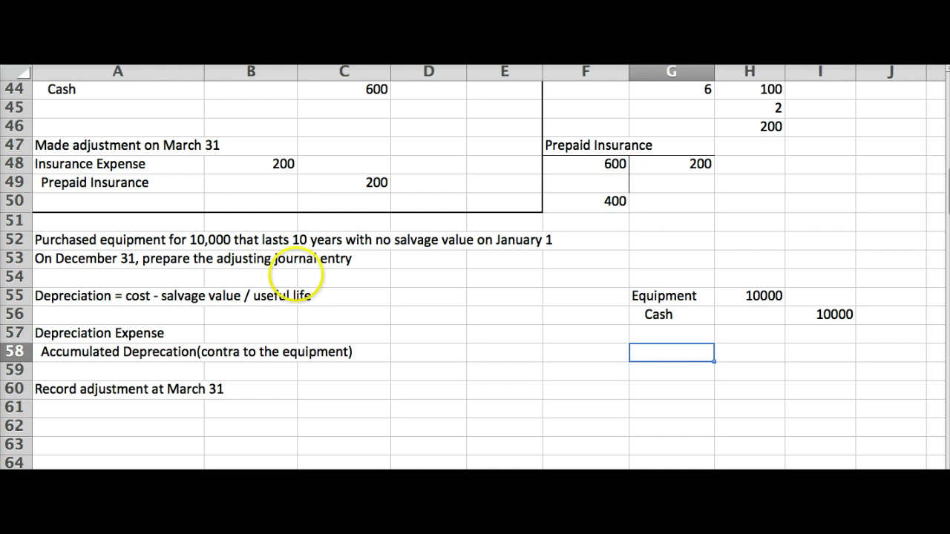
type("=")
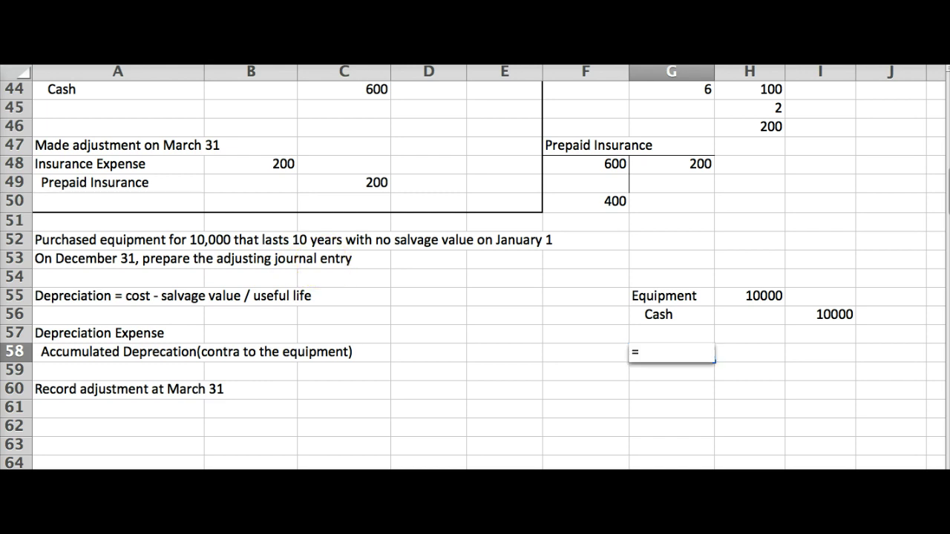
type("10000/10")
key("Return")
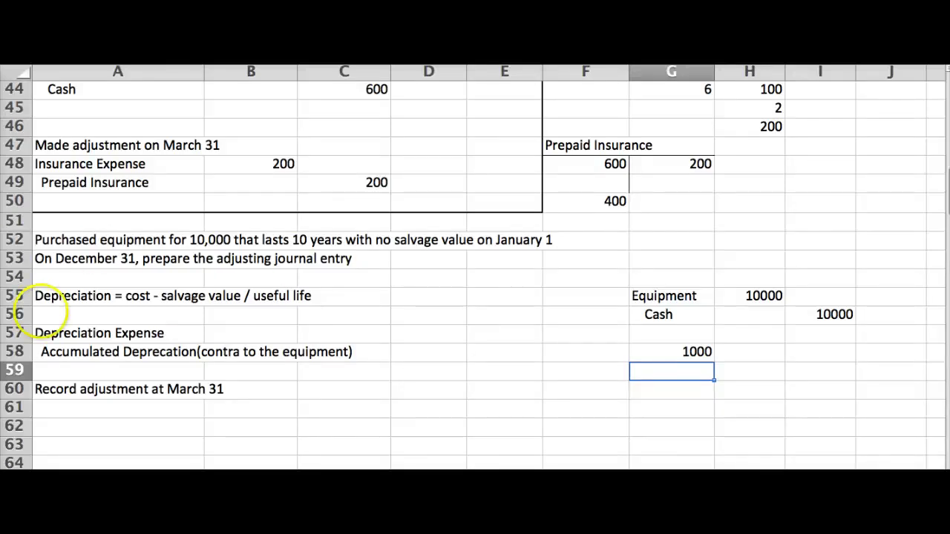
left_click(70, 350)
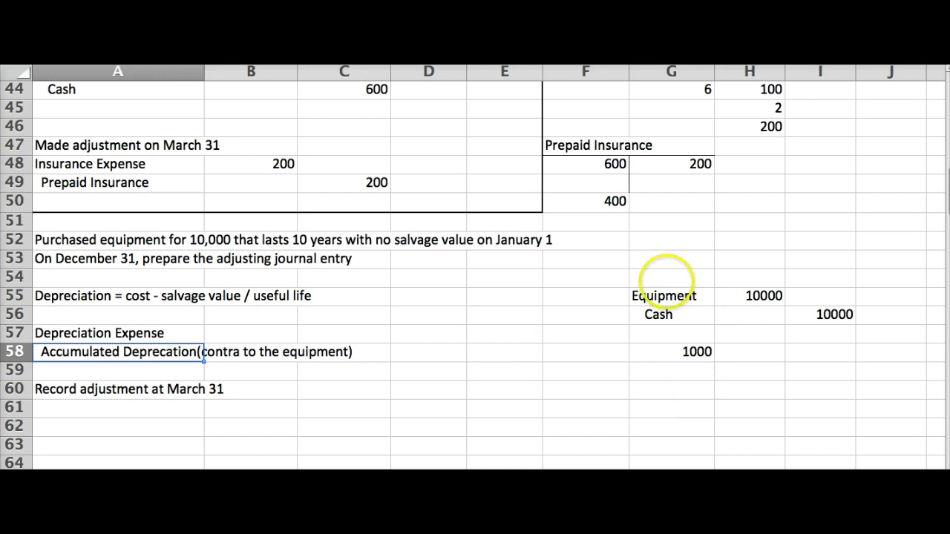
left_click(663, 294)
left_click(741, 299)
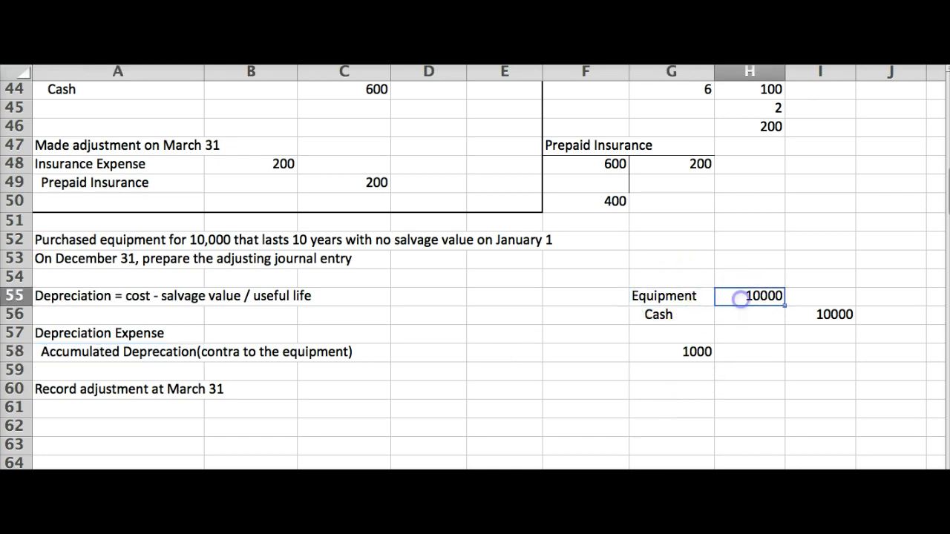
left_click(662, 386)
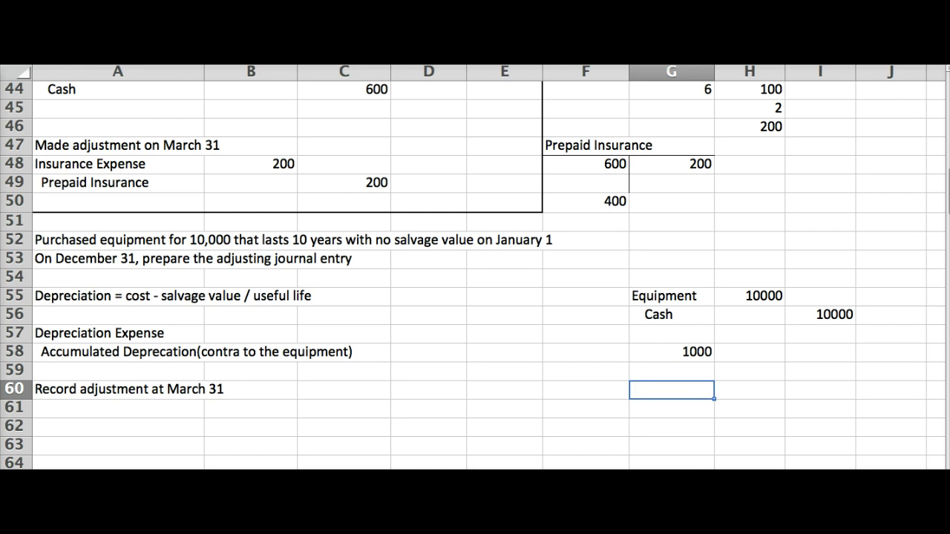
left_click(668, 350)
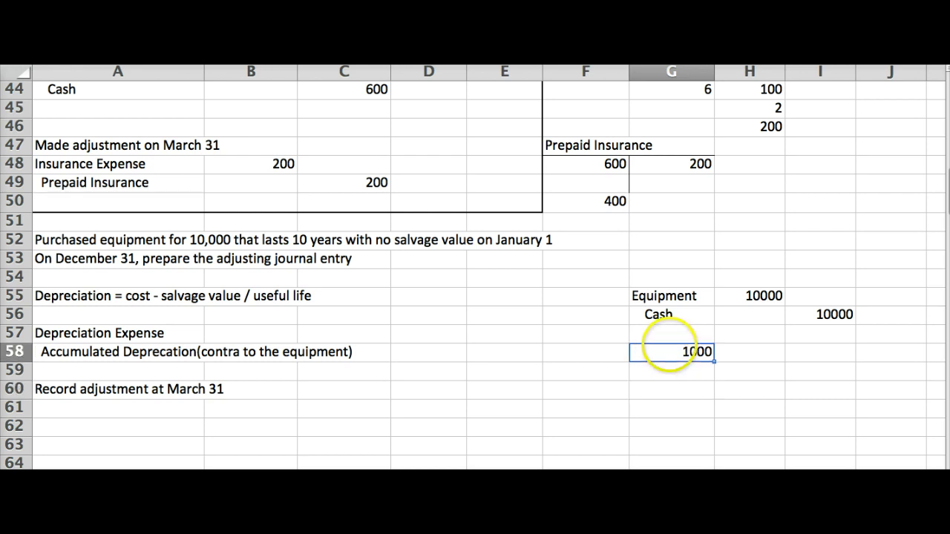
left_click(664, 297)
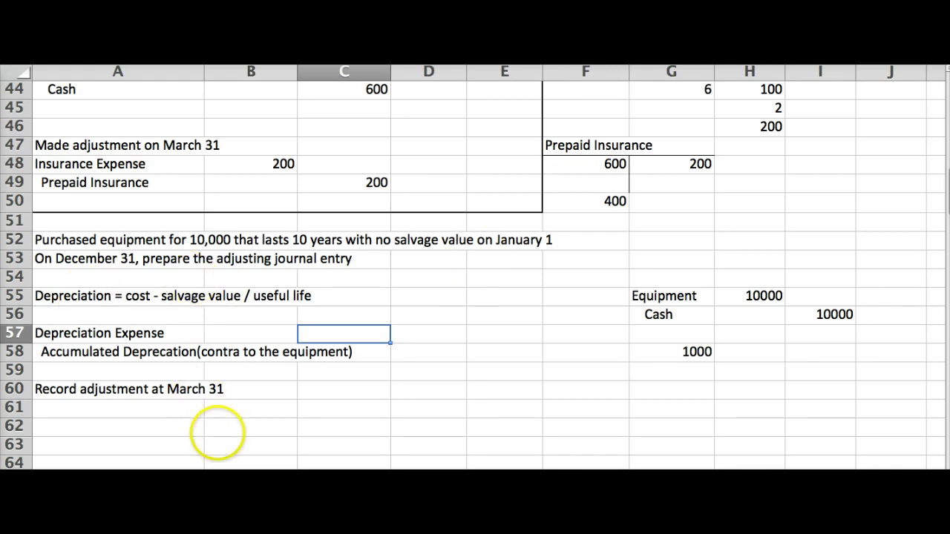
Enter 1000 as the Depreciation Expense debit in C57 and 1000 as the Accumulated Depreciation credit in D58
type("1000")
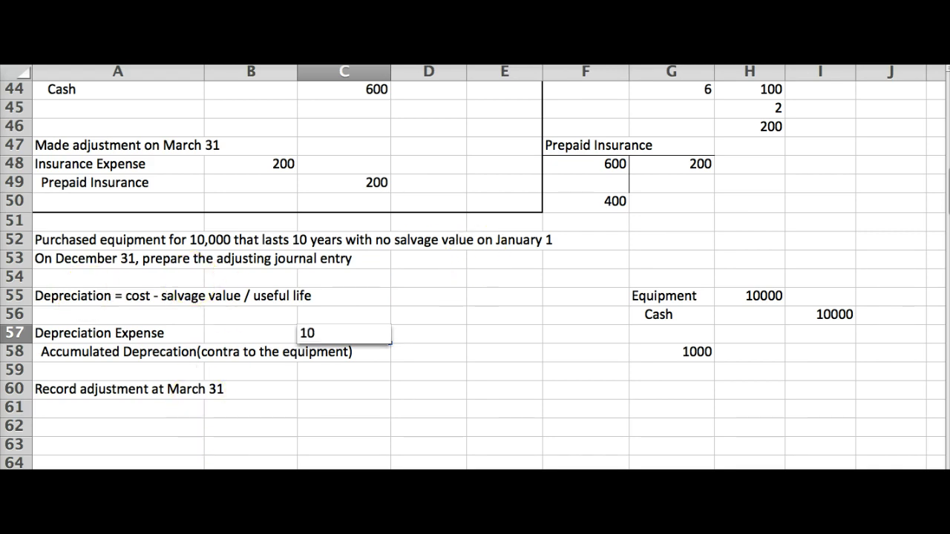
left_click(429, 352)
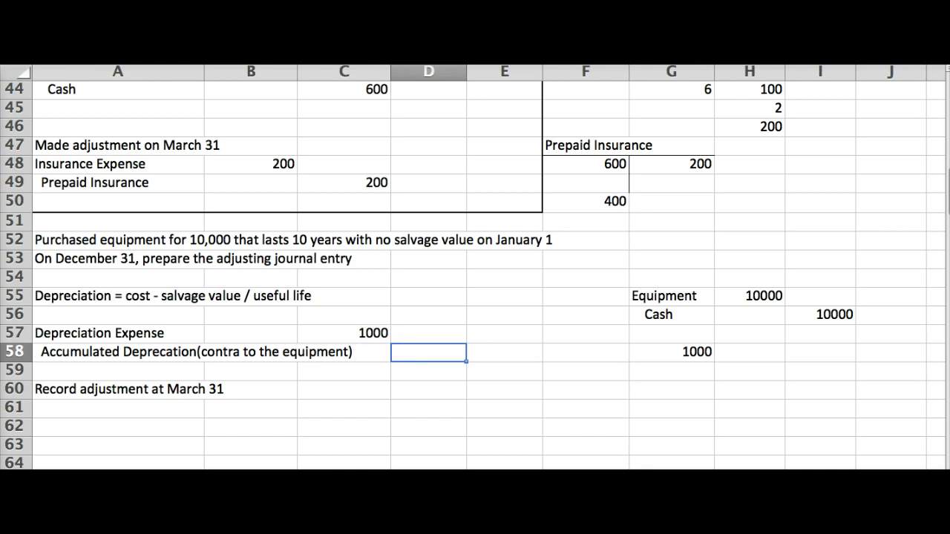
type("1000")
key("Return")
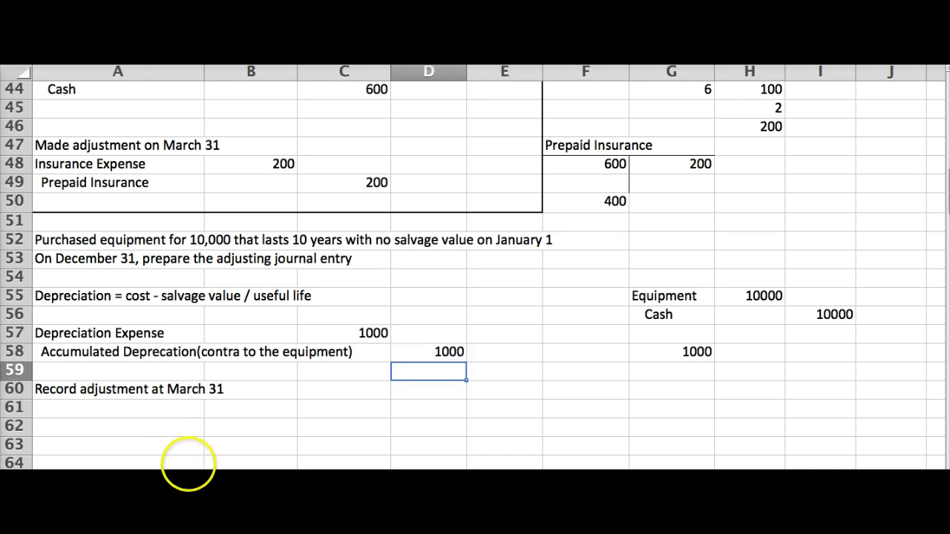
left_click(216, 445)
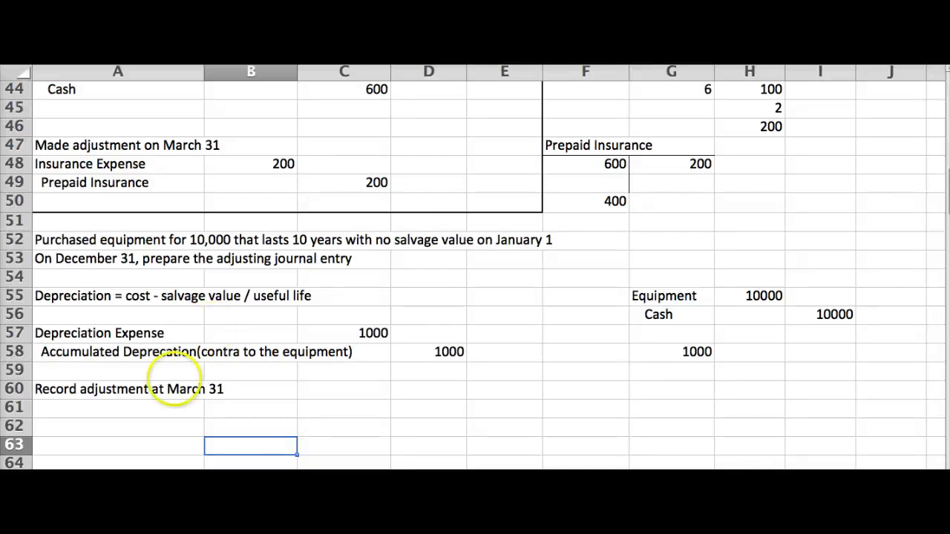
Select A61 and scroll down to the contra-asset book value example in rows 64–83
left_click(139, 409)
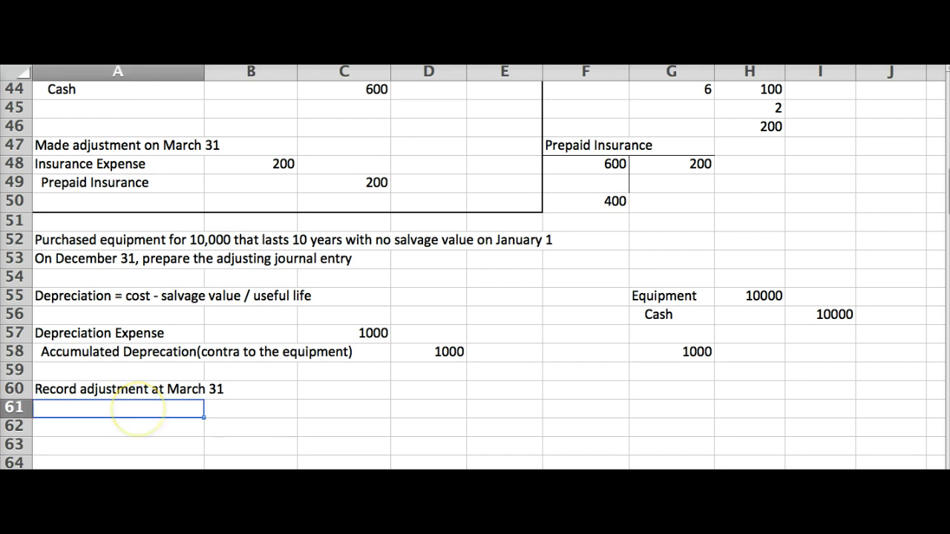
scroll(475, 275, "down", 8)
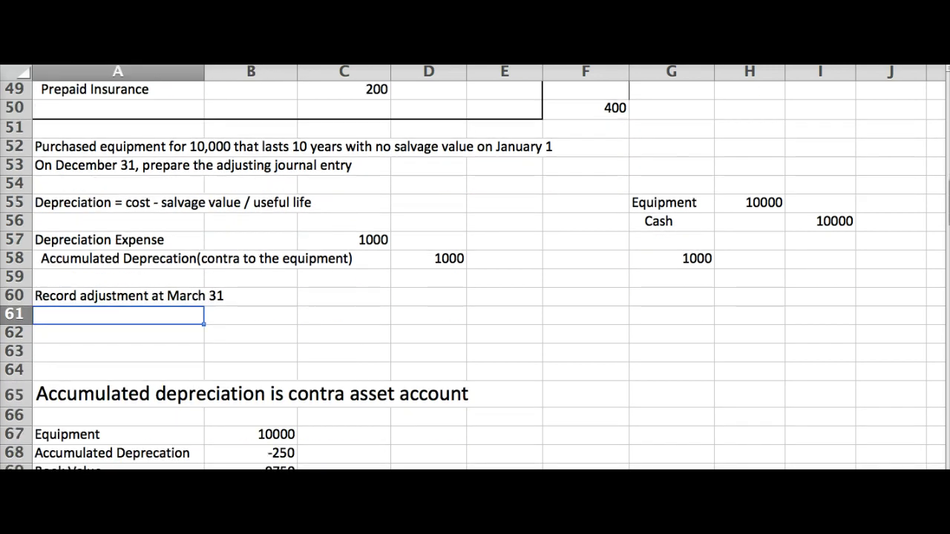
scroll(475, 274, "down", 1)
scroll(475, 274, "down", 6)
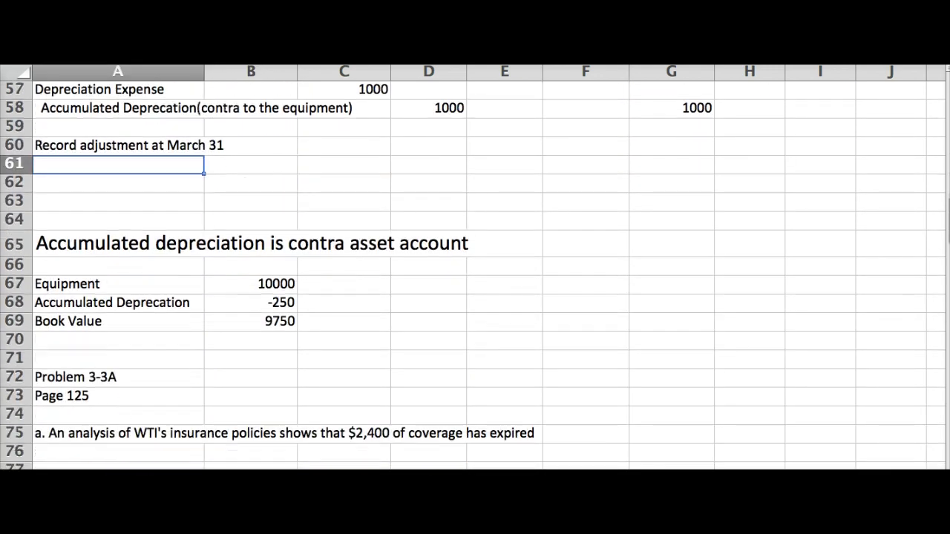